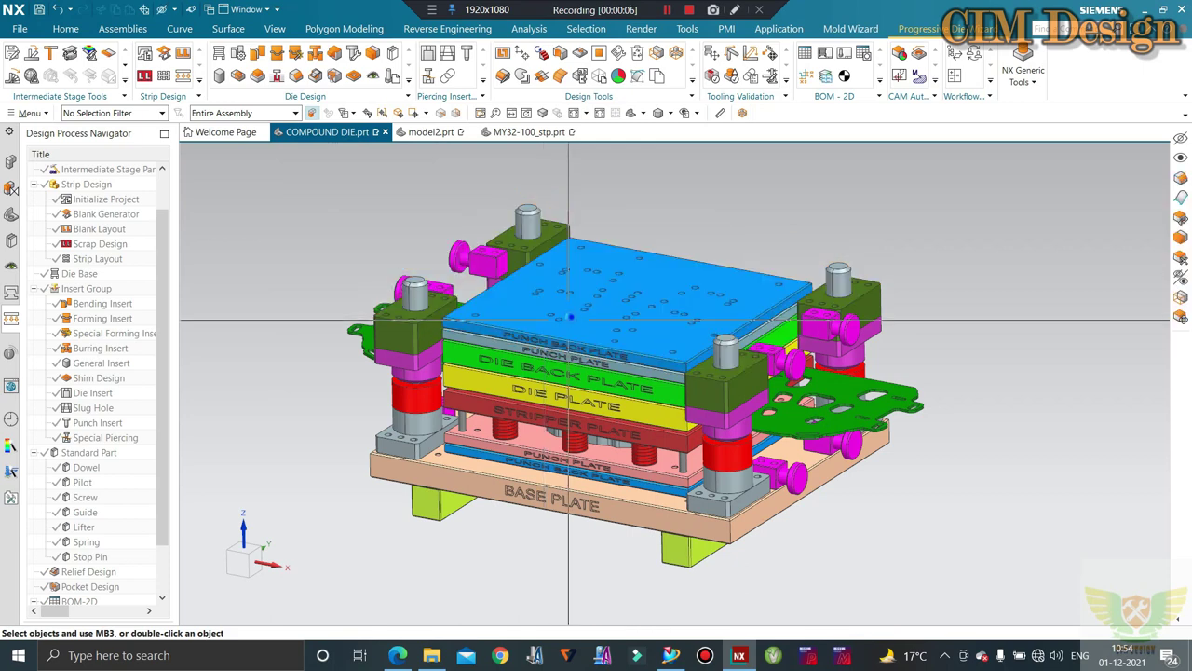
Step: Hide the top plate, the plate beneath it, the die back plate and the die plate
click(572, 324)
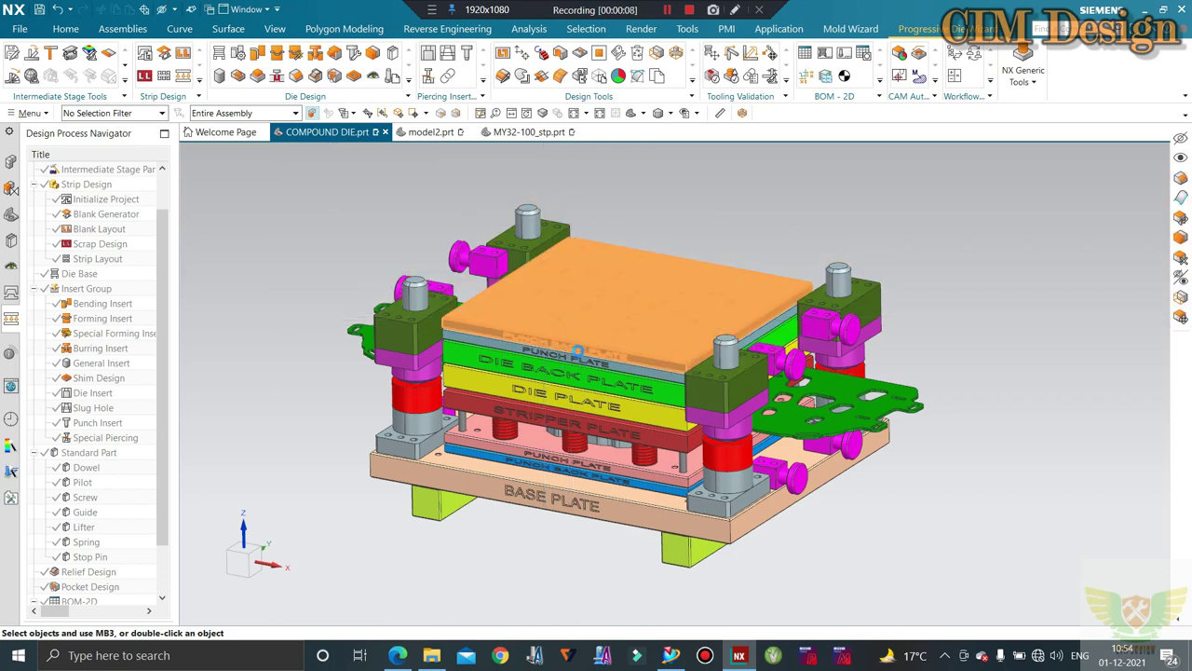
key(ctrl+b)
click(577, 350)
key(ctrl+b)
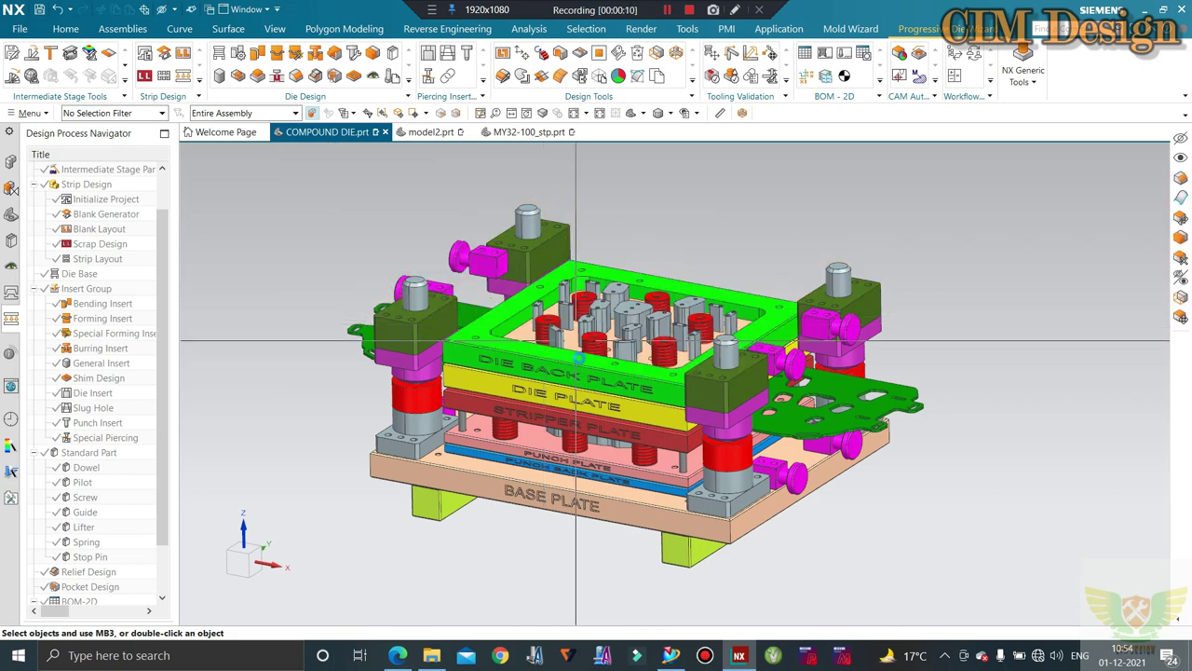
click(575, 363)
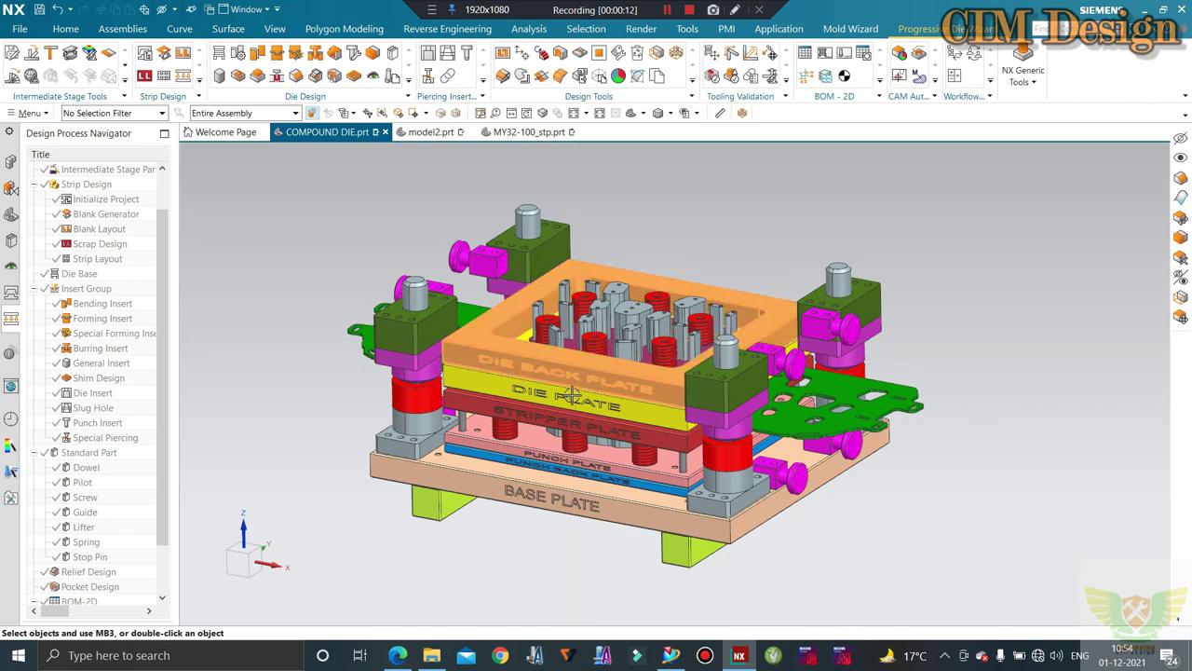
key(ctrl+b)
click(574, 390)
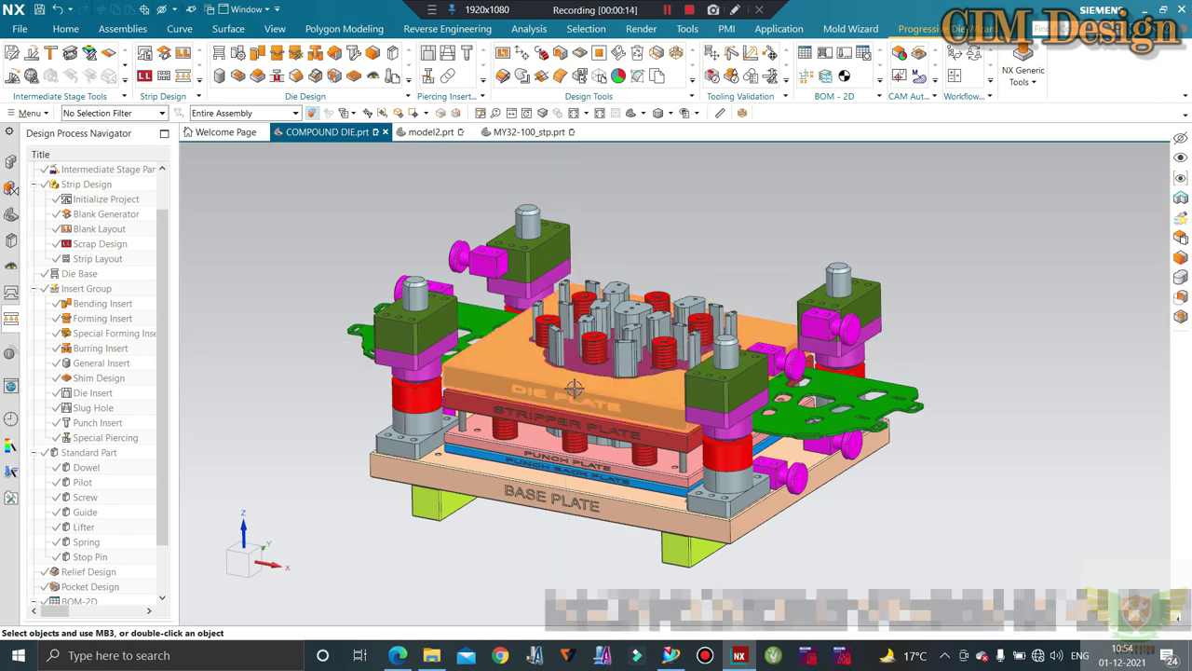
key(ctrl+b)
key(ctrl+z)
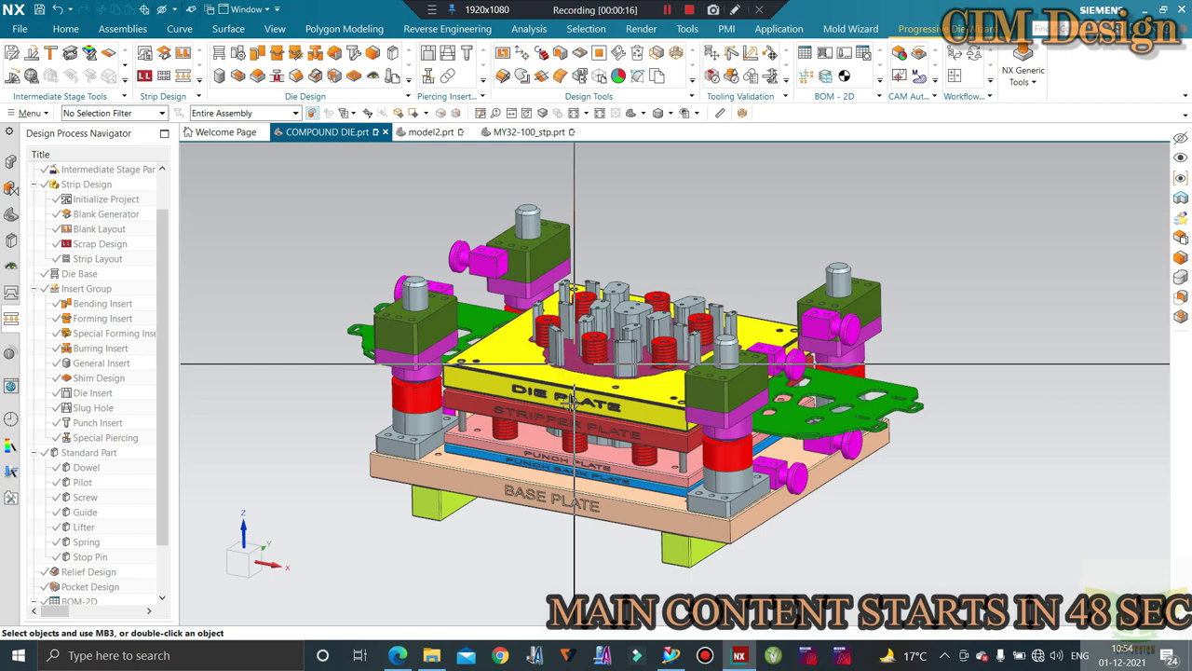
key(ctrl+b)
Step: Hide the stripper plate, round plate, cylindrical part, punch back plate and base plate
click(586, 397)
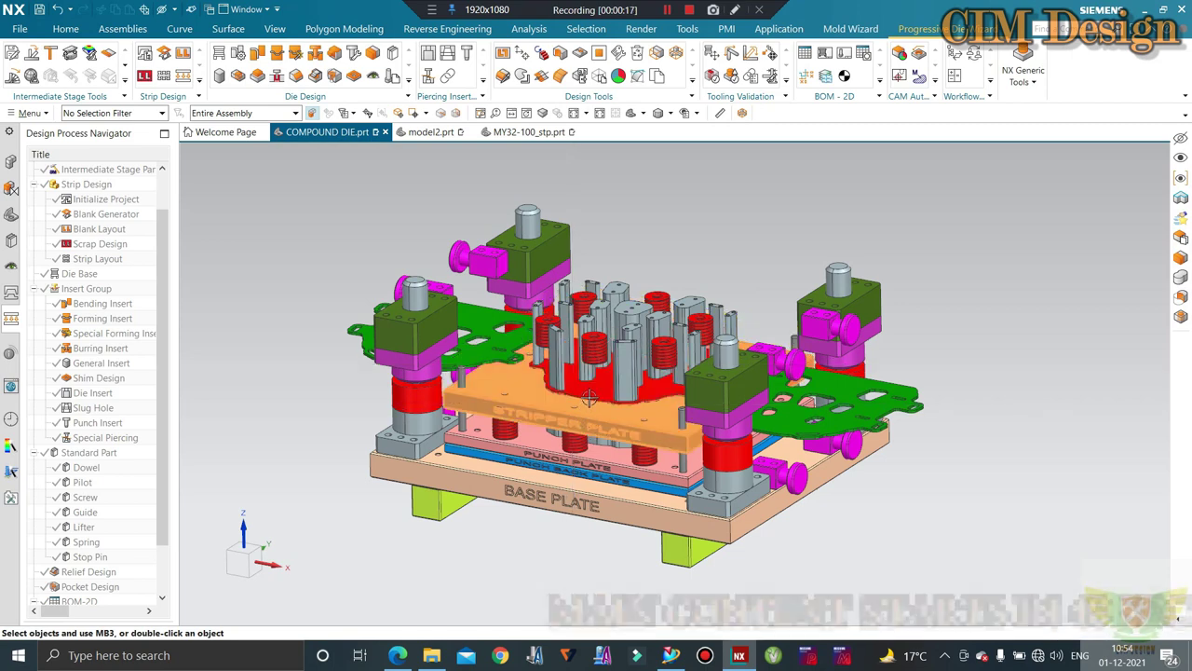
key(ctrl+b)
click(601, 415)
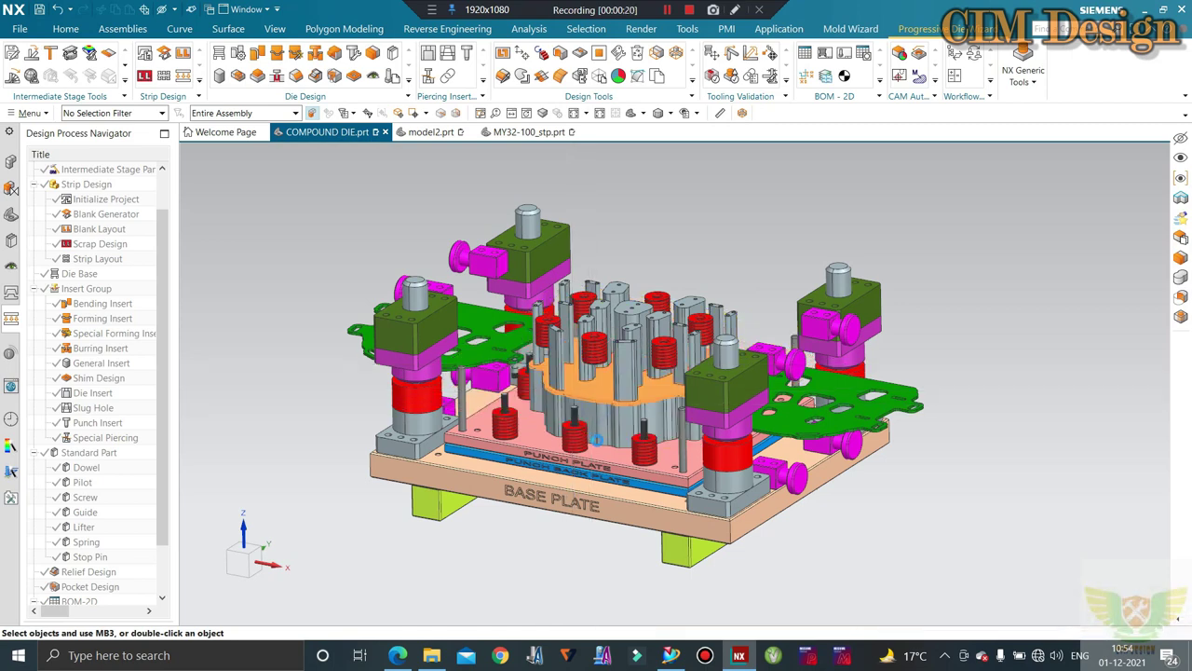
click(607, 424)
key(ctrl+b)
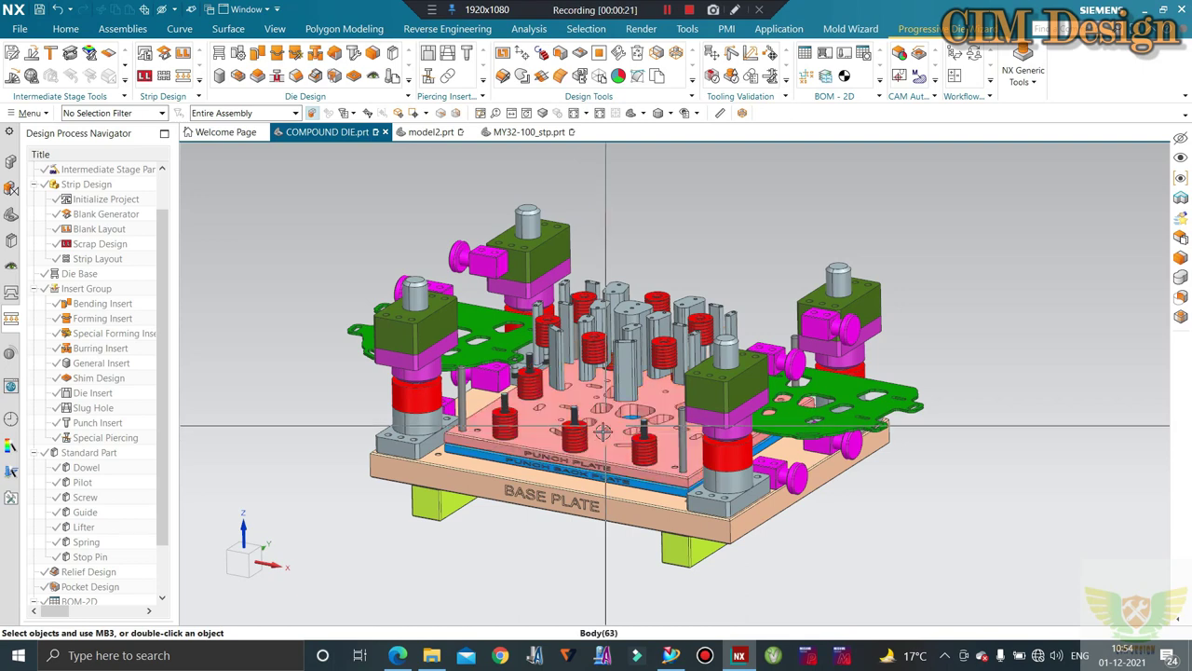
click(611, 480)
key(ctrl+b)
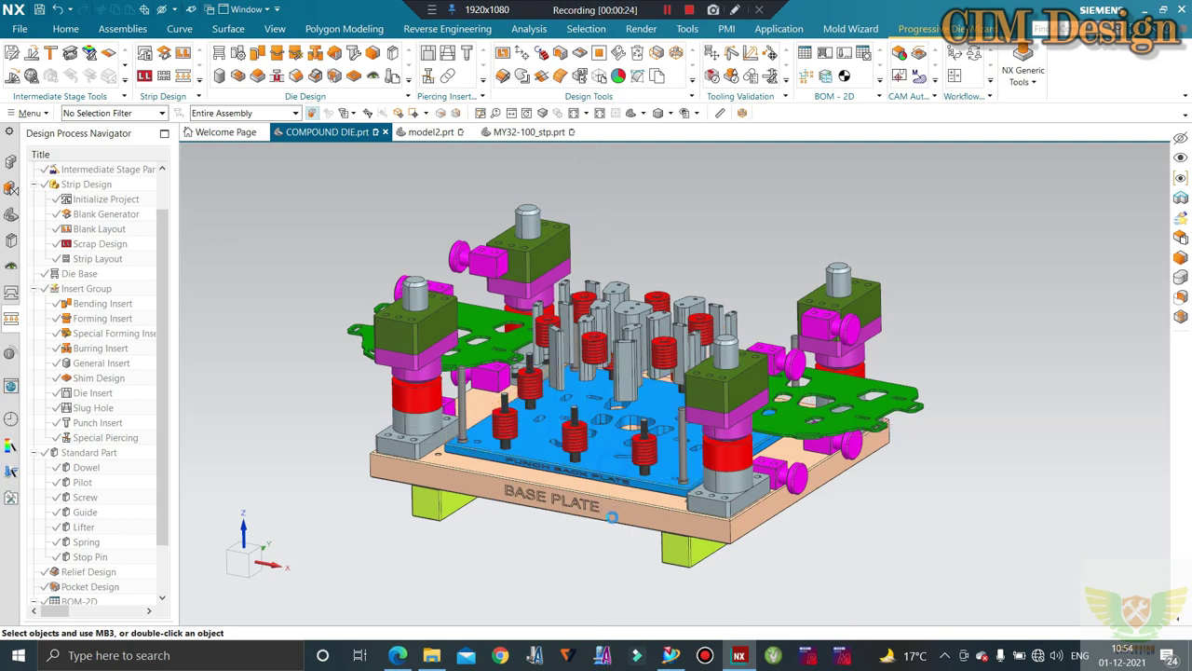
click(612, 478)
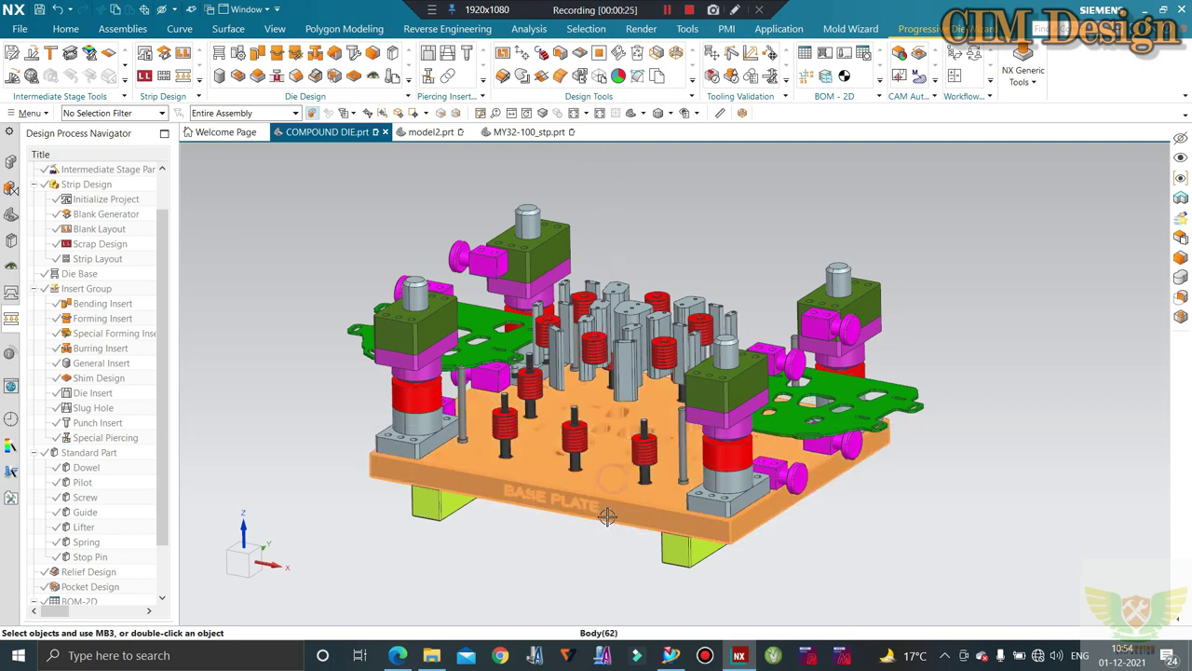
key(ctrl+b)
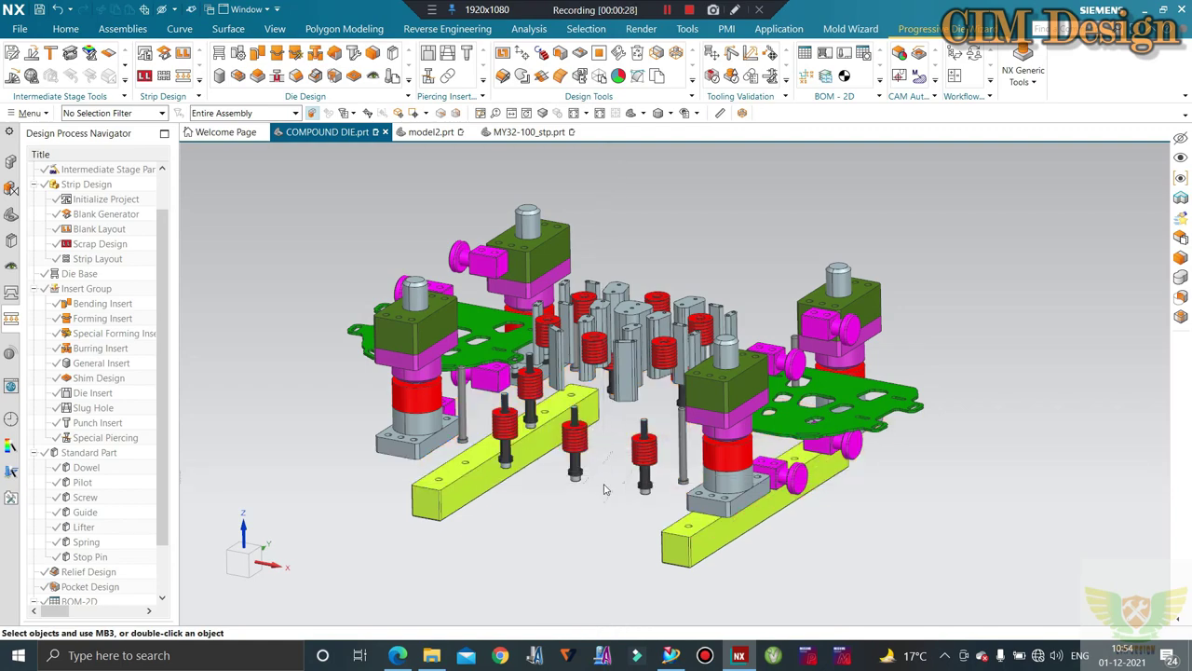
mouse_move(603, 483)
middle_down()
mouse_move(656, 460)
mouse_move(619, 486)
mouse_move(677, 475)
mouse_move(612, 473)
middle_up()
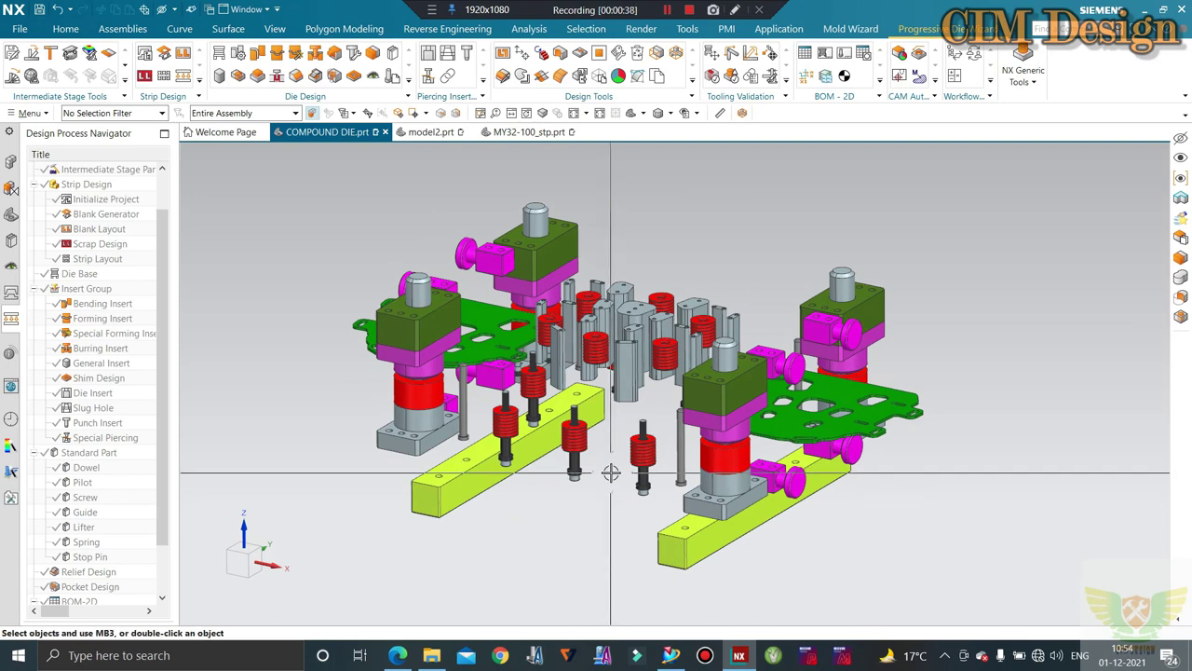
Step: Show all hidden plates again, hide only the top plate, and orbit the die assembly
key(ctrl+shift+u)
scroll(641, 424, down, 3)
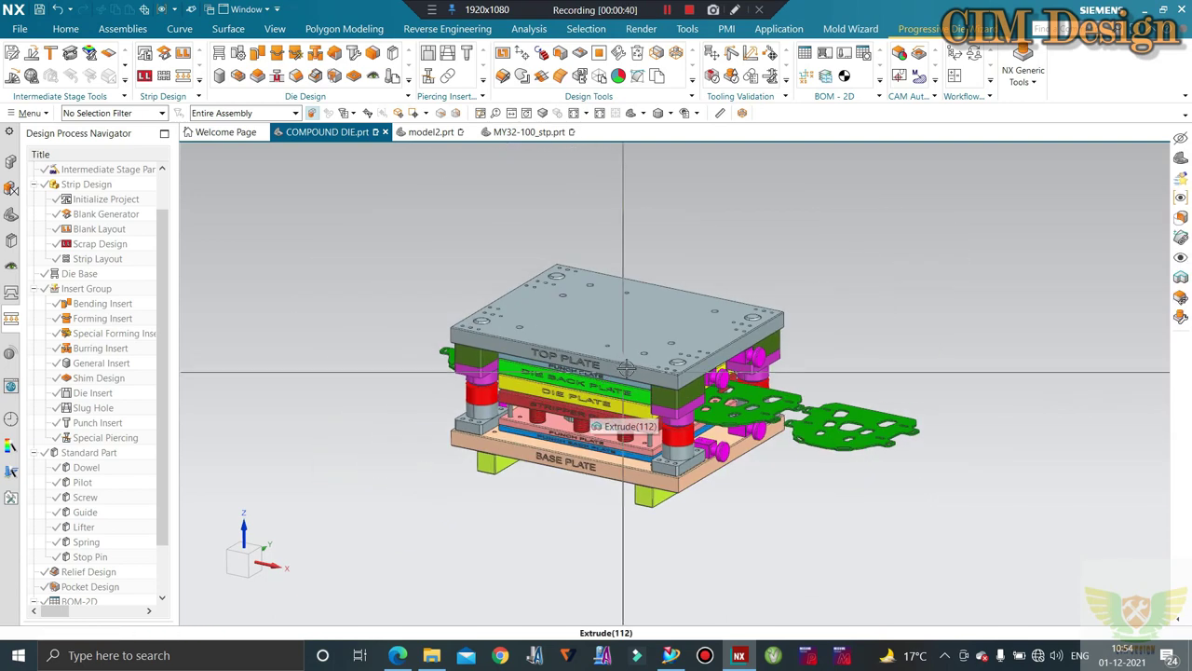
click(630, 377)
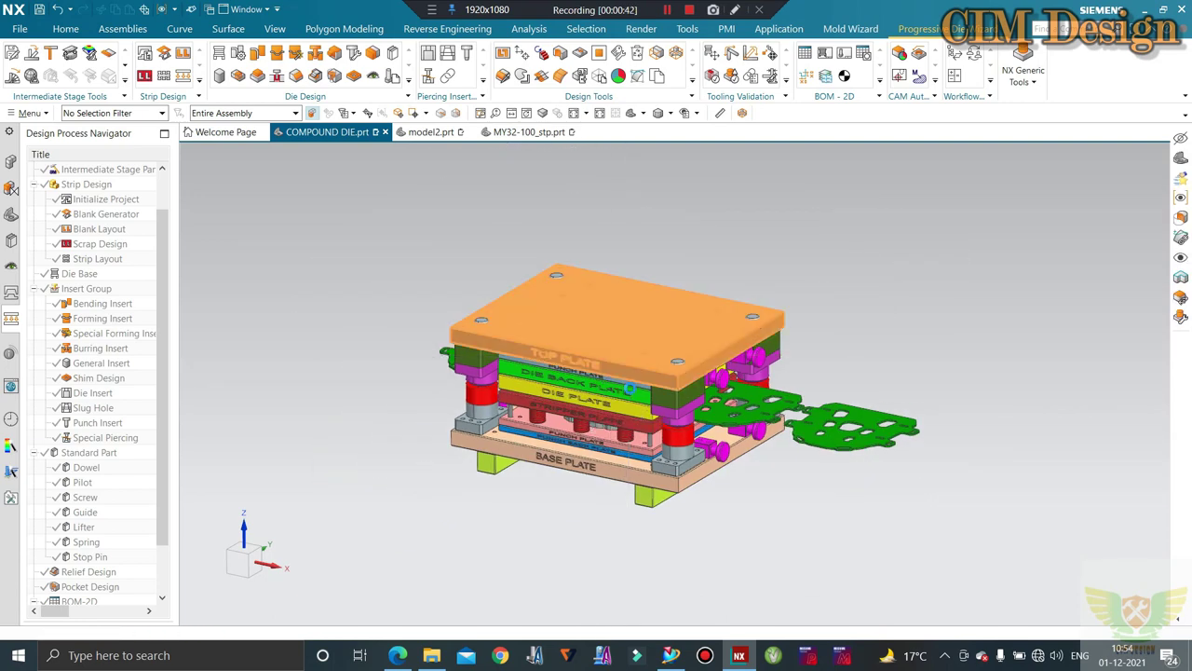
key(ctrl+b)
mouse_move(630, 387)
middle_down()
mouse_move(602, 364)
mouse_move(963, 401)
middle_up()
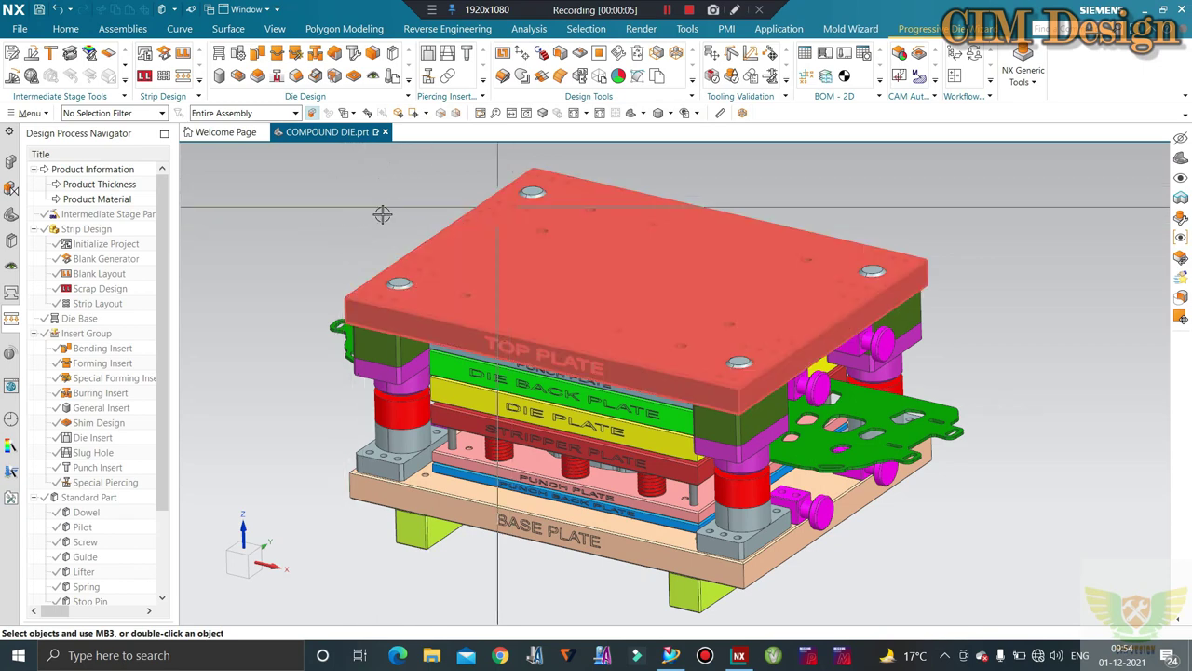
middle_drag(331, 208, 326, 213)
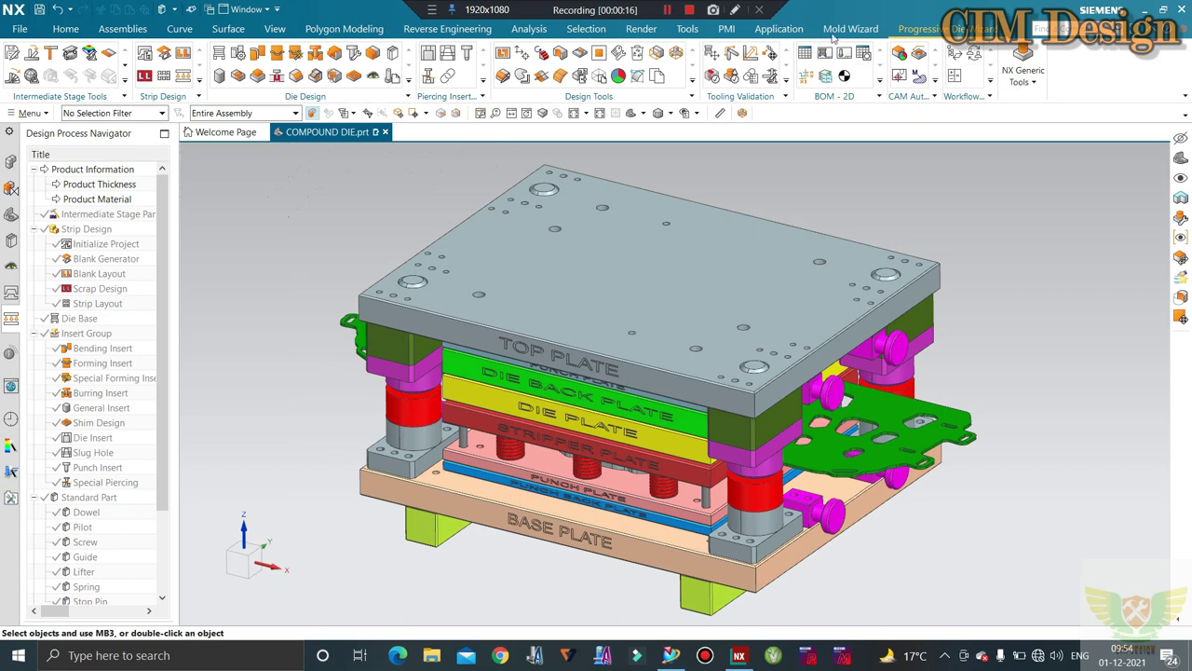
Step: Launch MISUMI Mold EX-Press and open the Holder Guide Pillars category
click(395, 58)
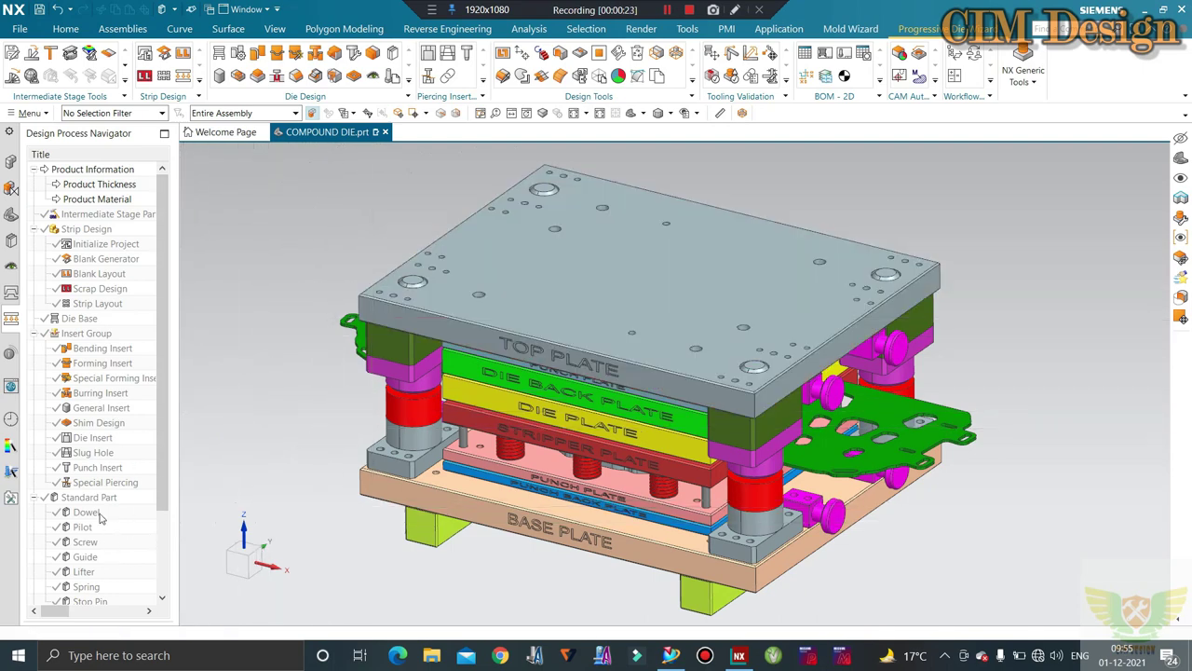
scroll(101, 517, down, 1)
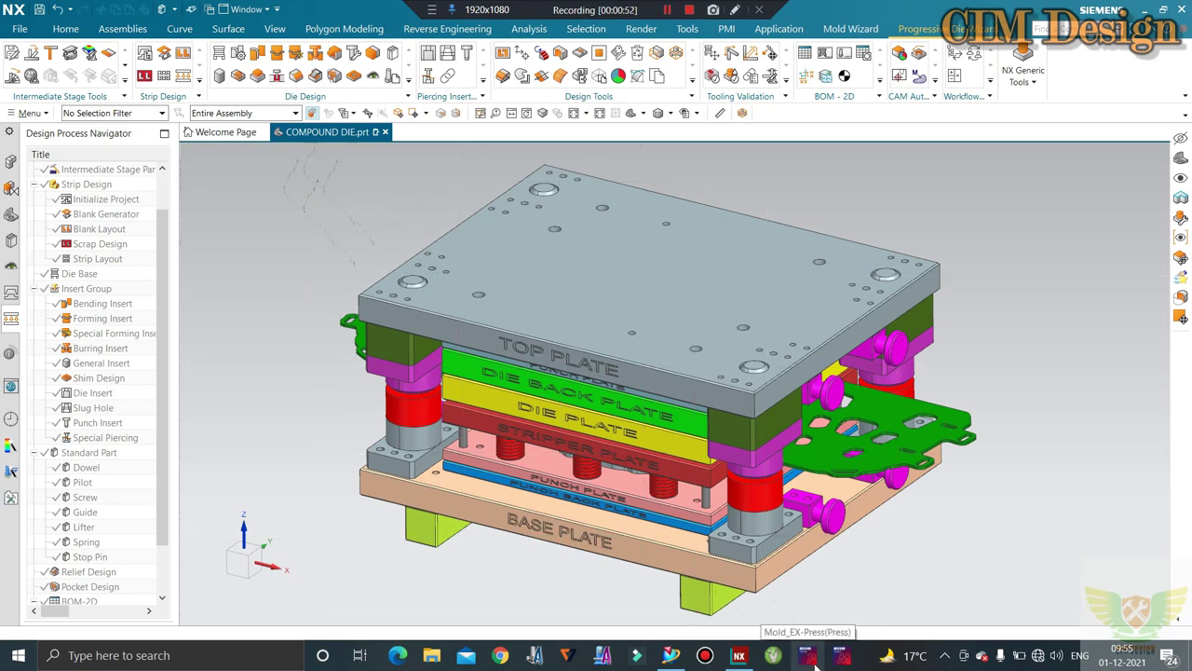
click(809, 655)
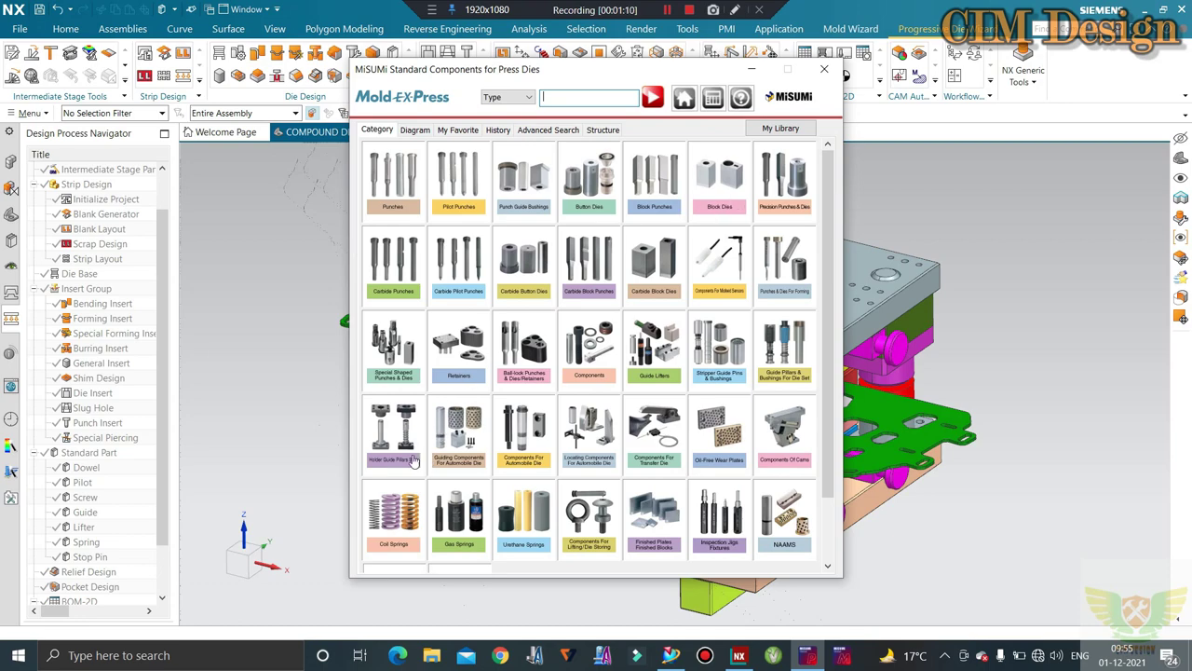
click(392, 434)
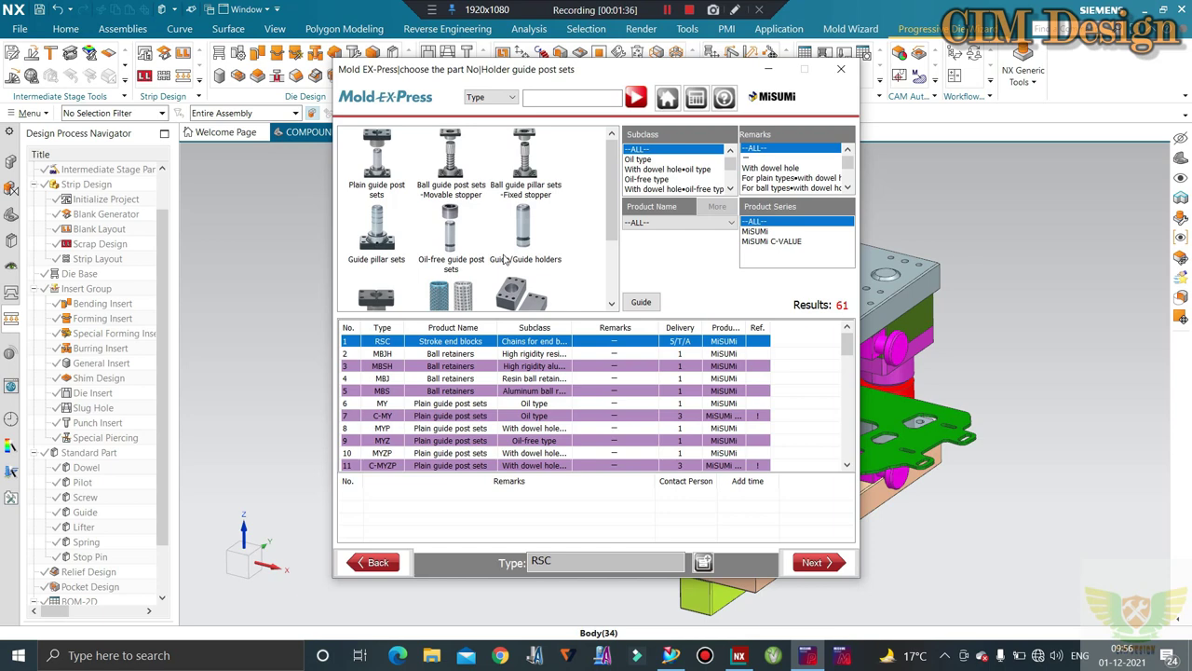
Step: Filter to plain guide post sets, proceed with type MY, and pick the top plate as reference
scroll(503, 264, down, 2)
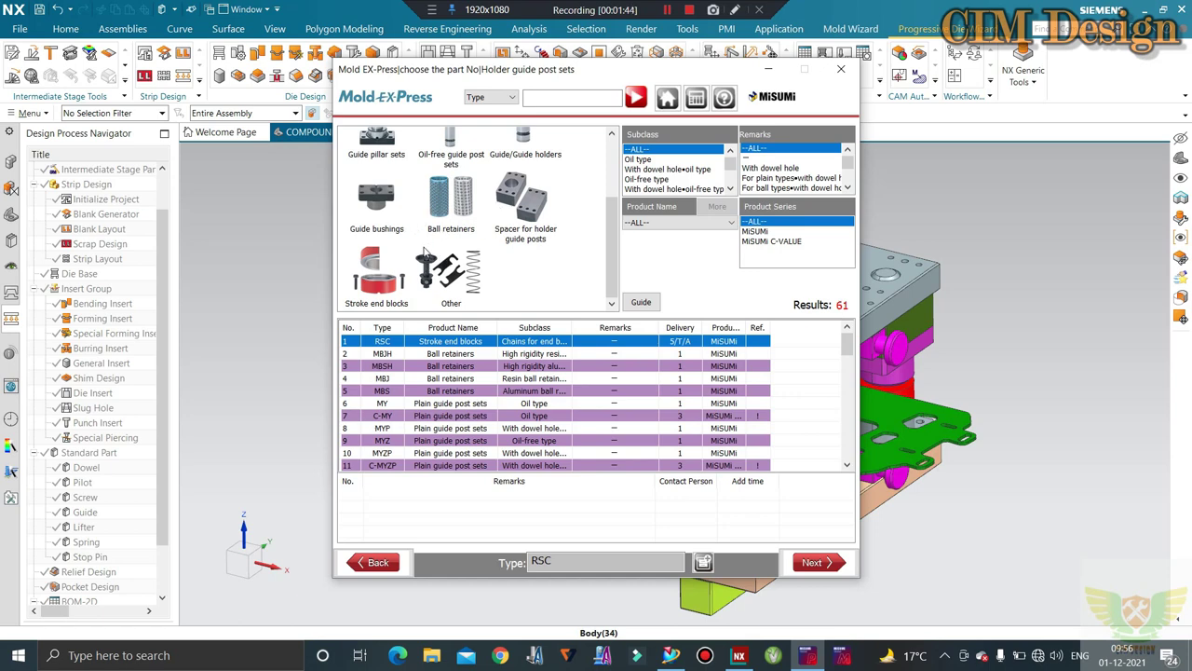
scroll(424, 251, up, 2)
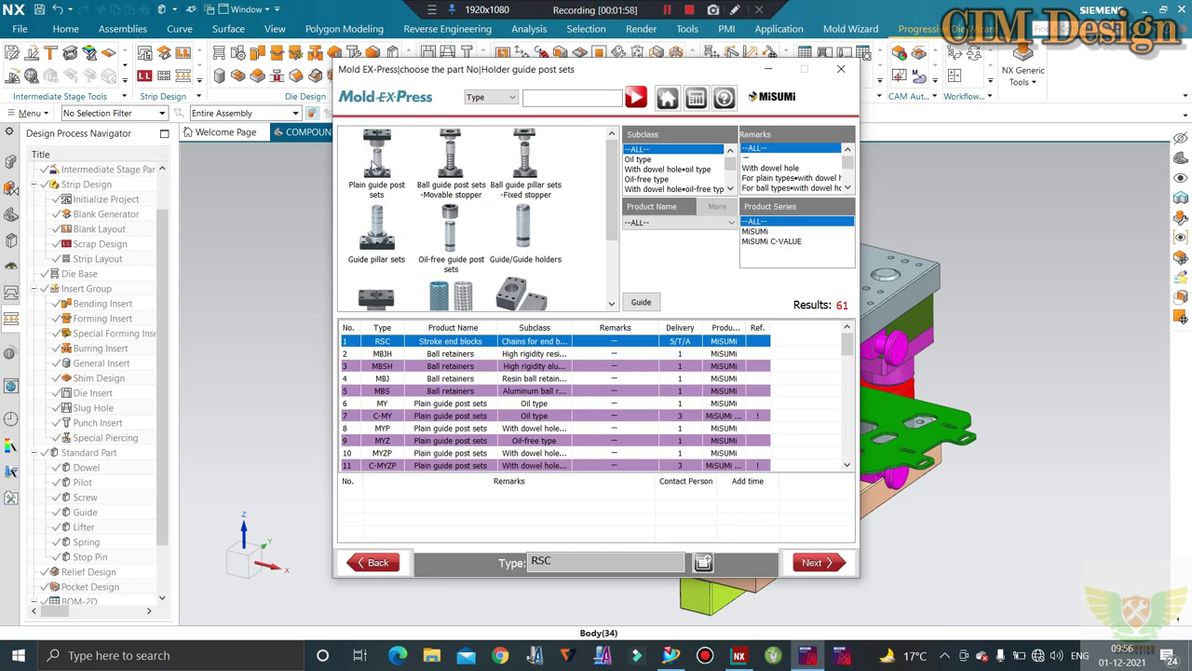
click(373, 165)
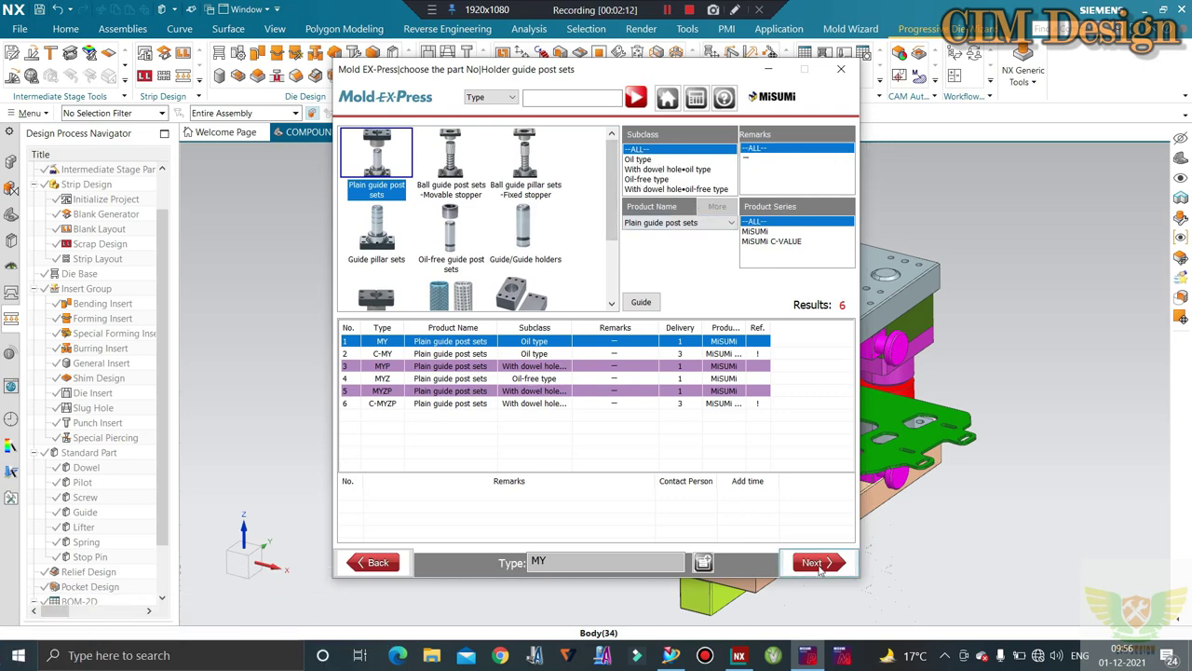
click(815, 563)
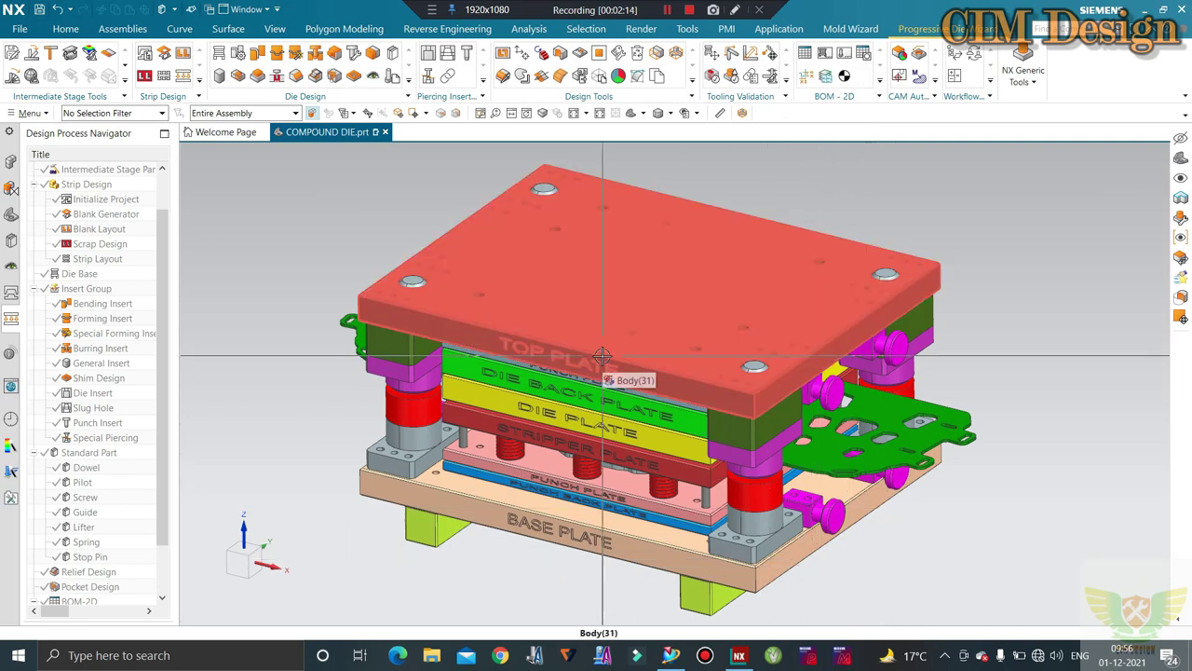
click(604, 356)
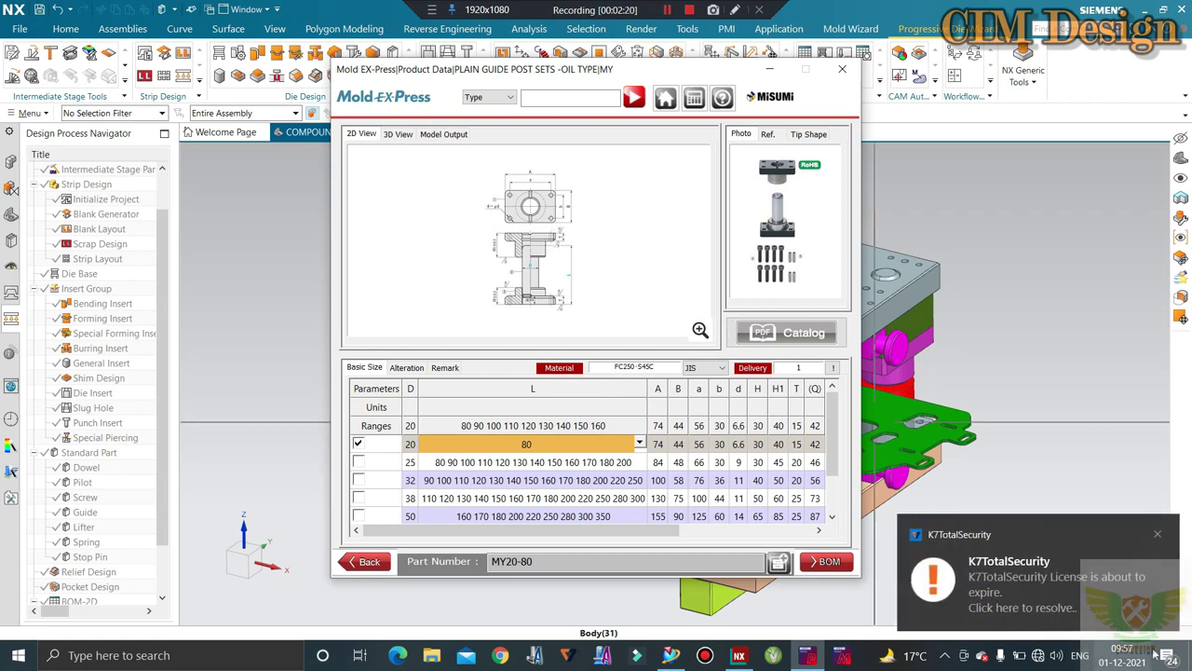
Step: Dismiss the security notice and set the guide post to D 32, L 100 (MY32-100)
click(1159, 533)
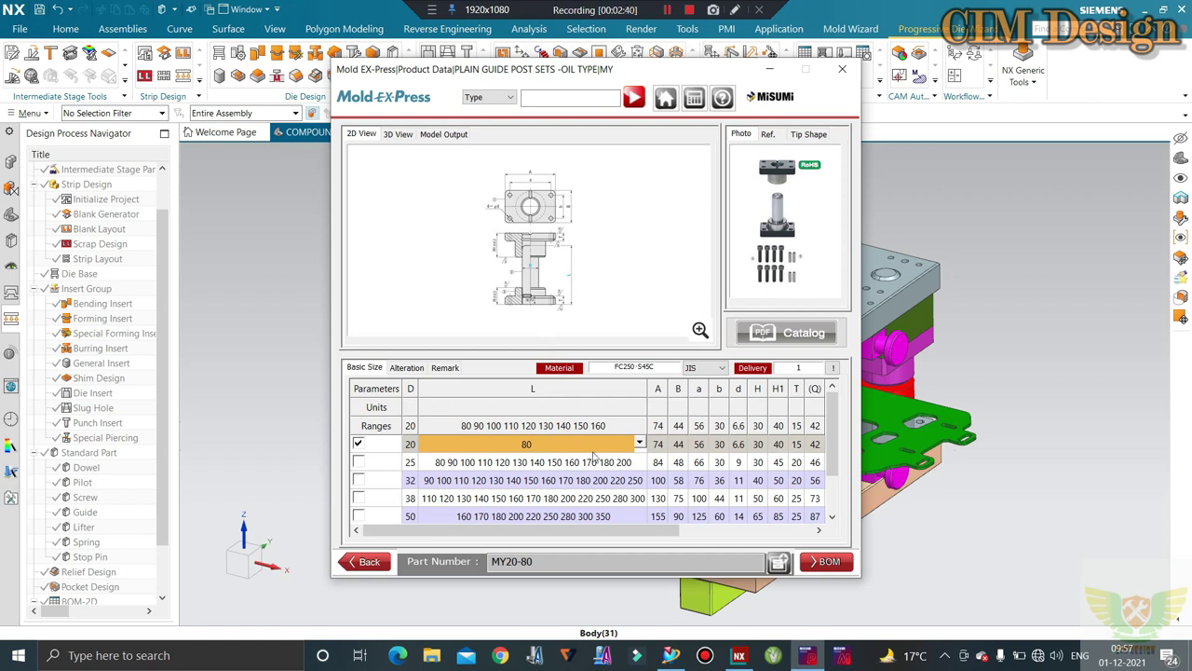
click(639, 444)
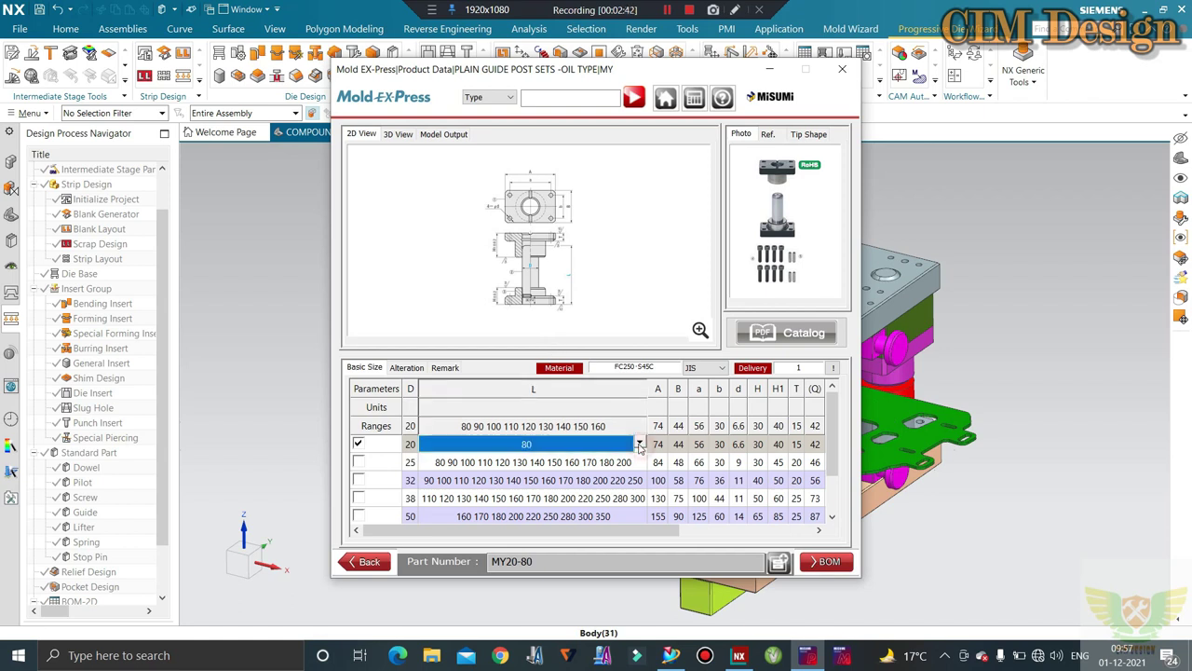
click(638, 446)
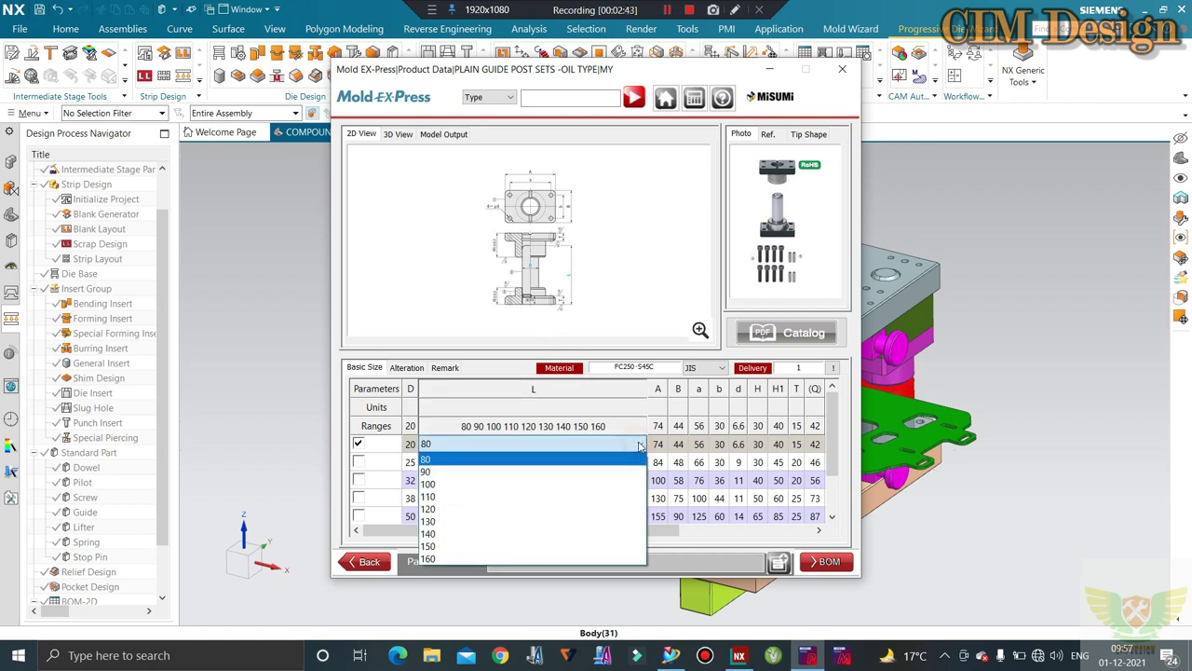
click(532, 483)
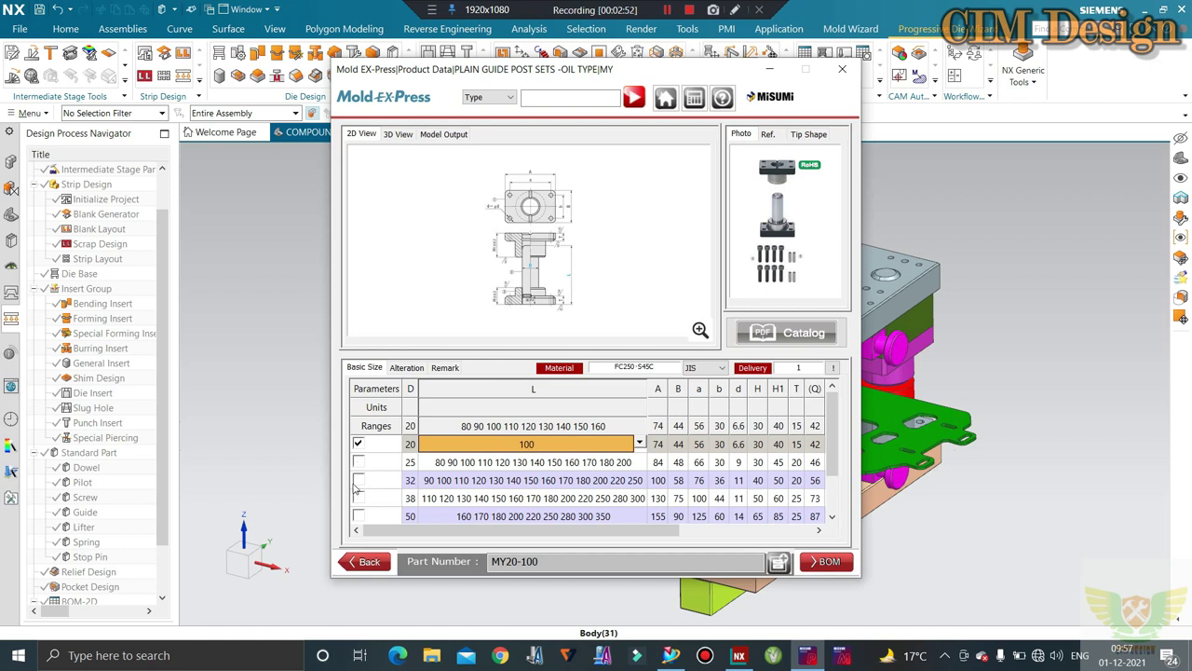
click(358, 480)
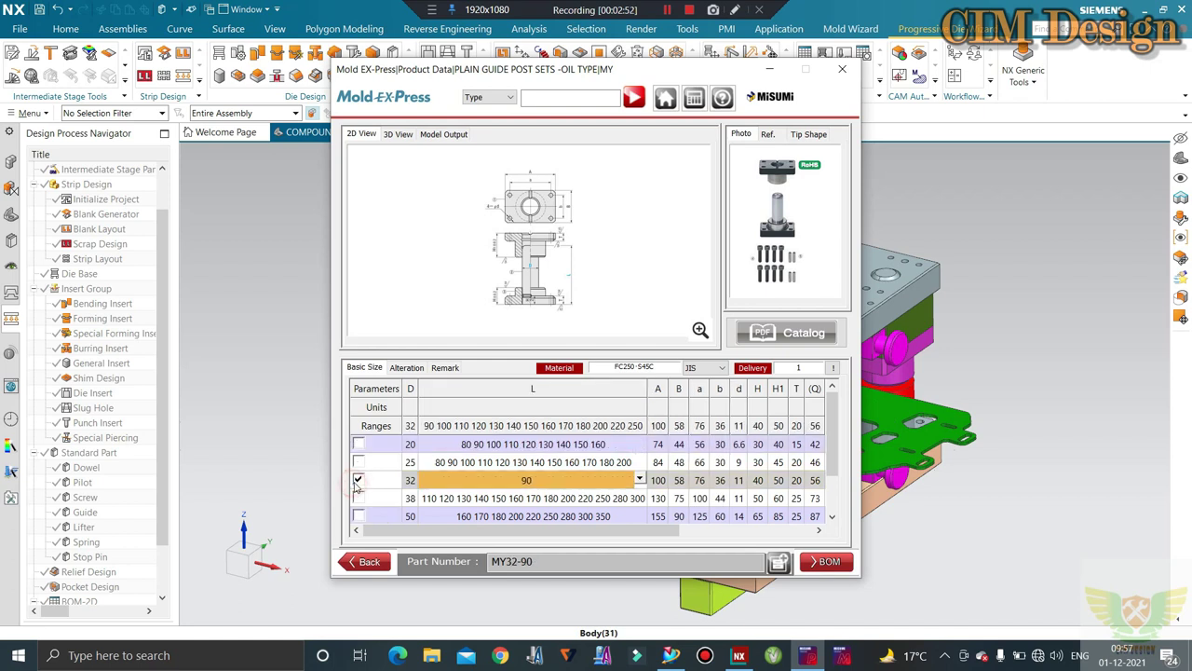
click(639, 480)
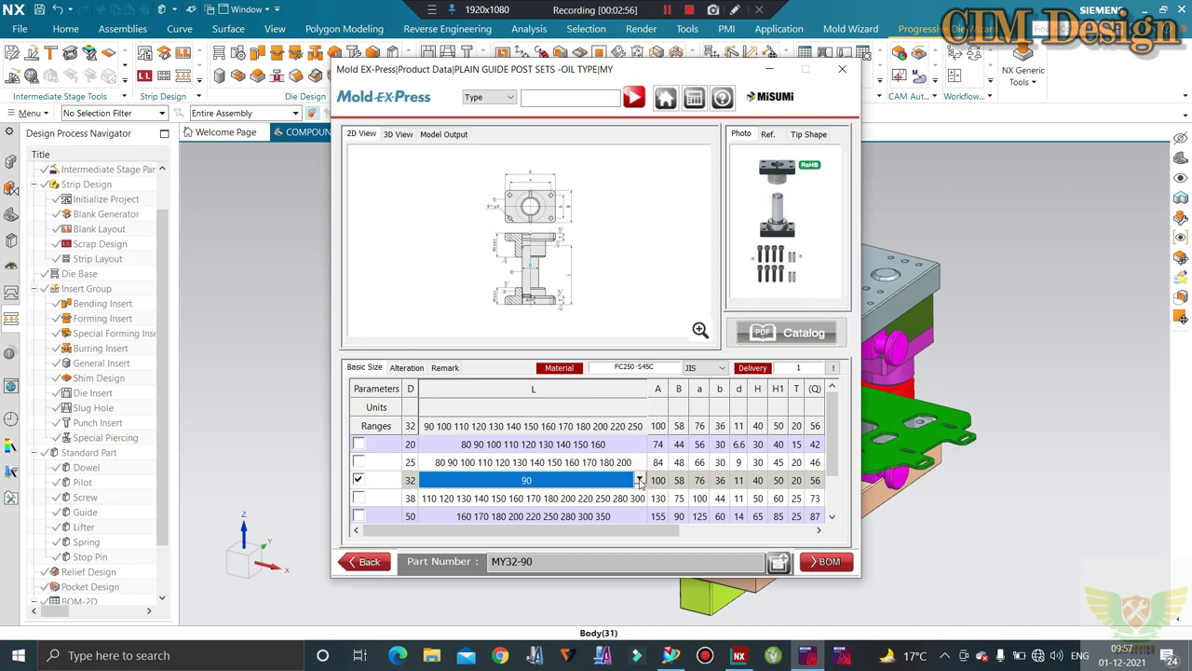
click(639, 479)
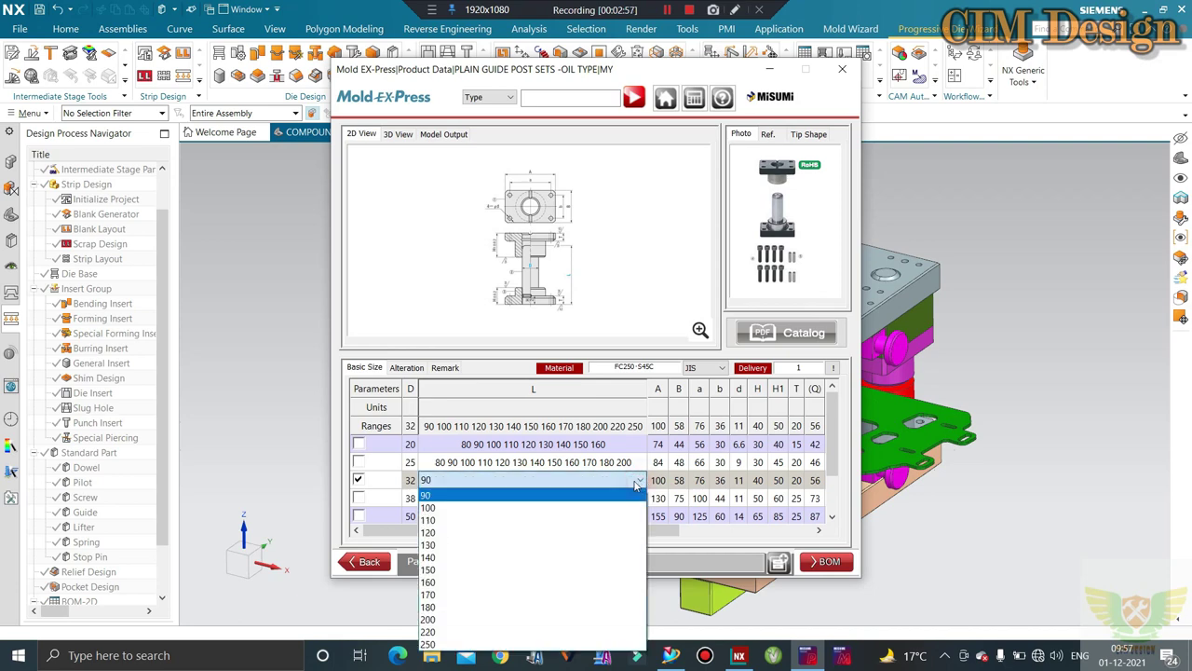
click(526, 503)
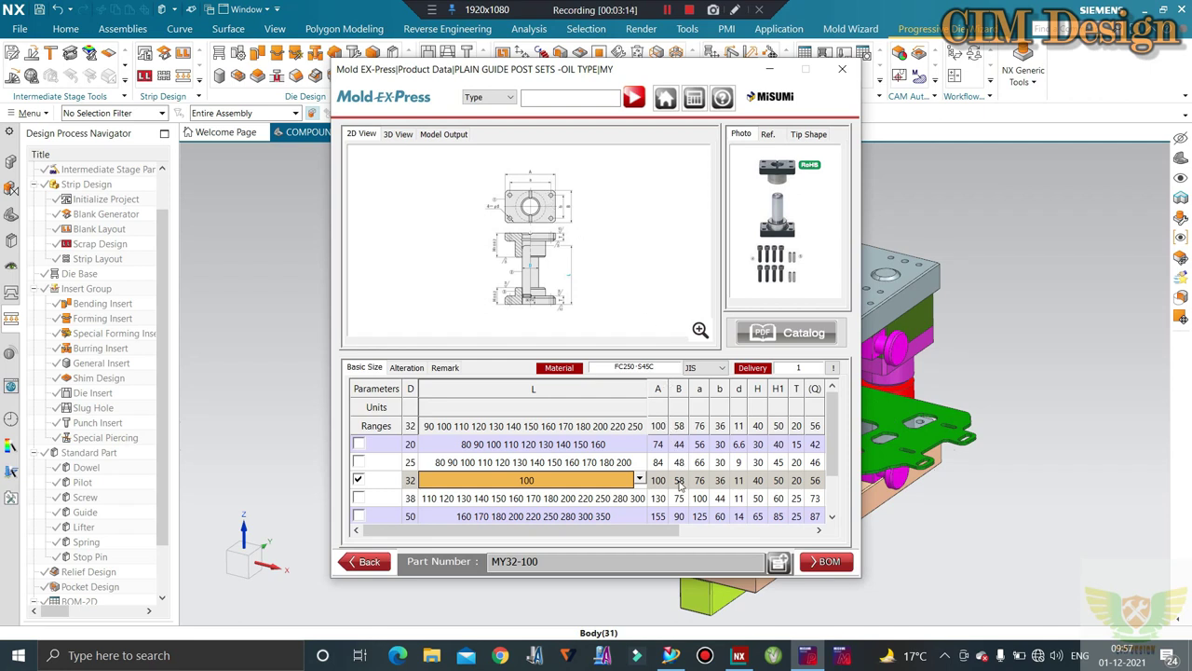
click(718, 368)
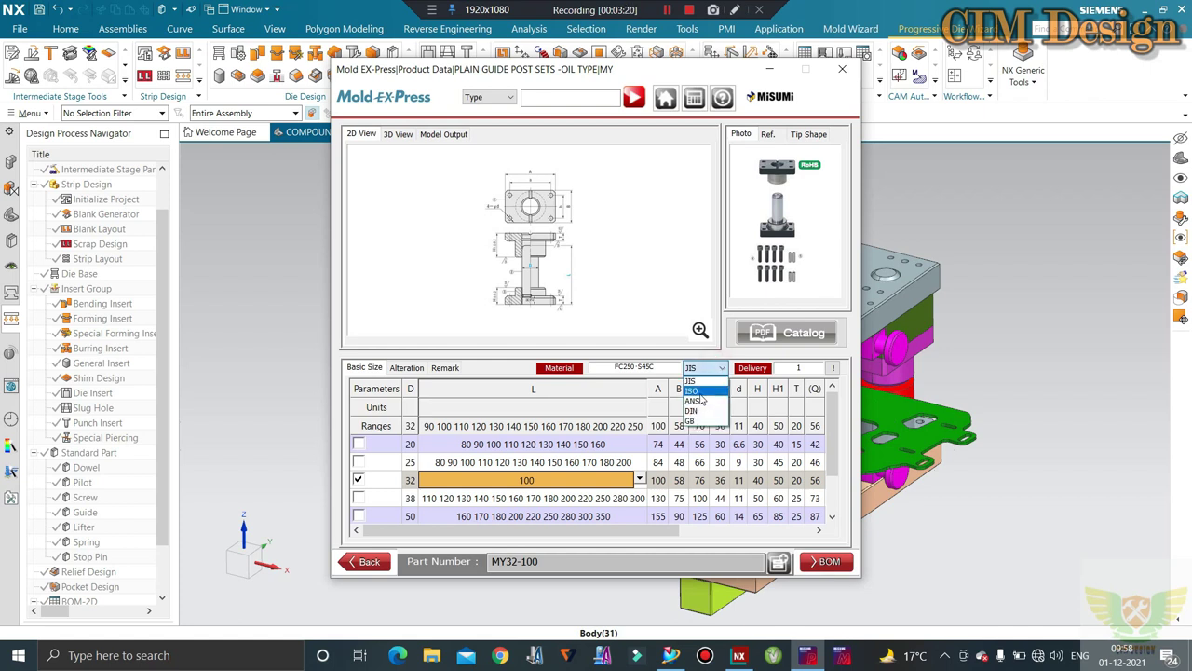
click(690, 381)
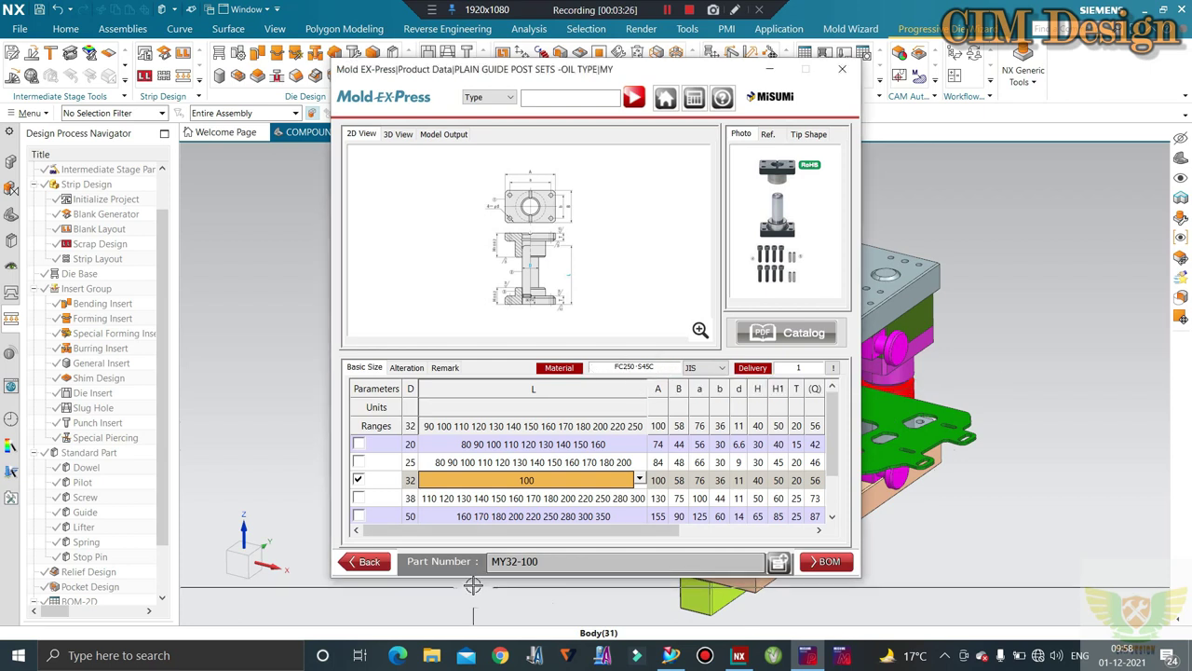
double_click(557, 565)
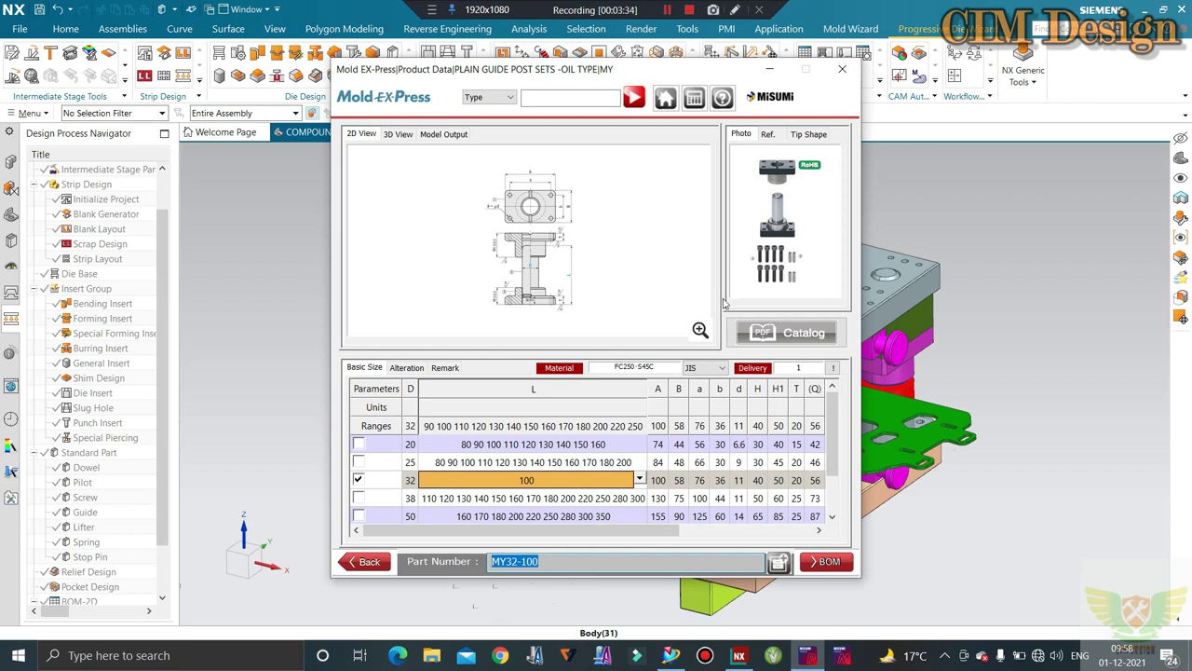
click(760, 331)
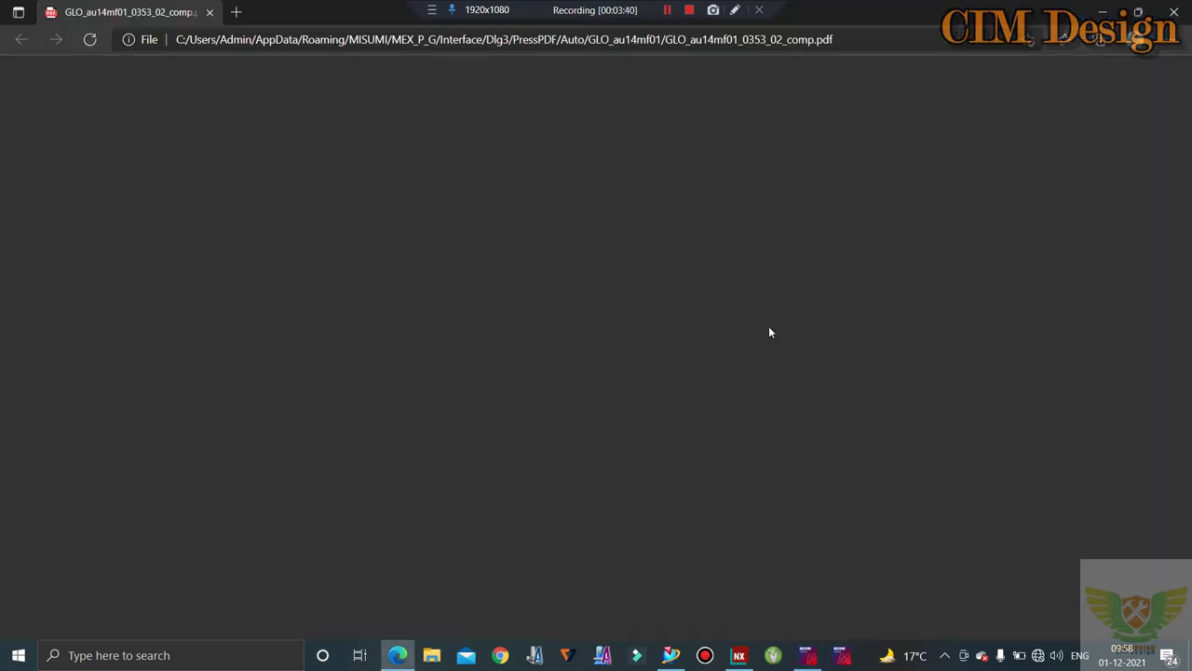
Step: Review catalog pages 353–354 with the MY dimension and length tables, then return to Mold EX-Press
scroll(756, 345, down, 2)
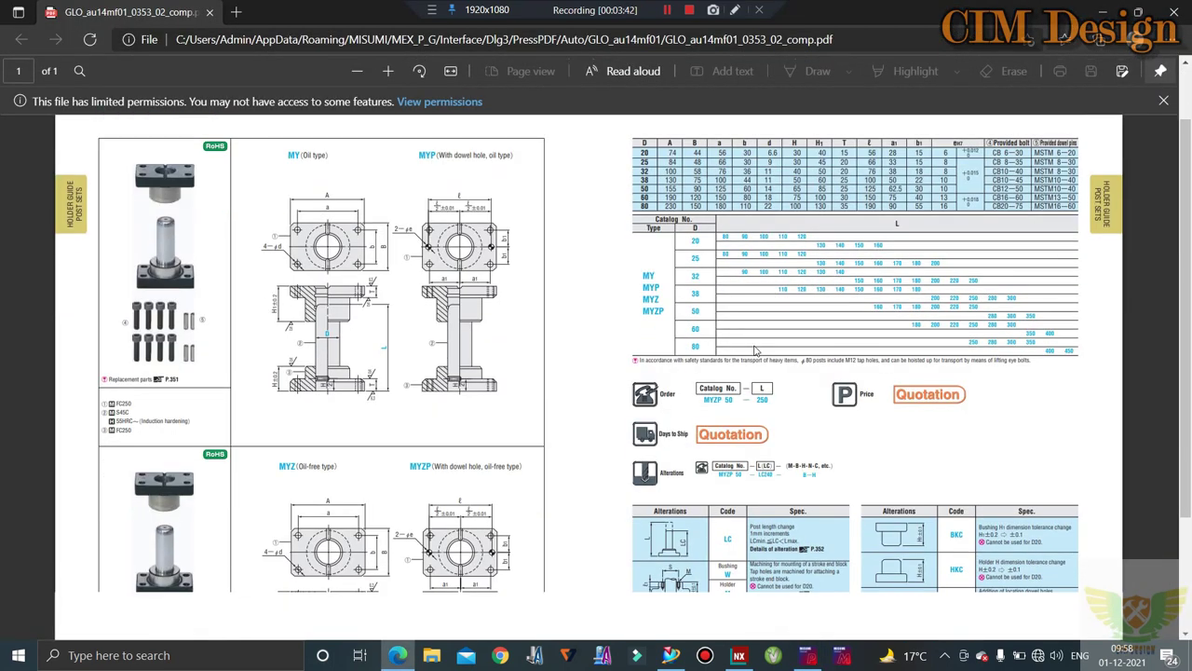
scroll(754, 352, down, 2)
scroll(755, 352, down, 1)
scroll(751, 347, up, 4)
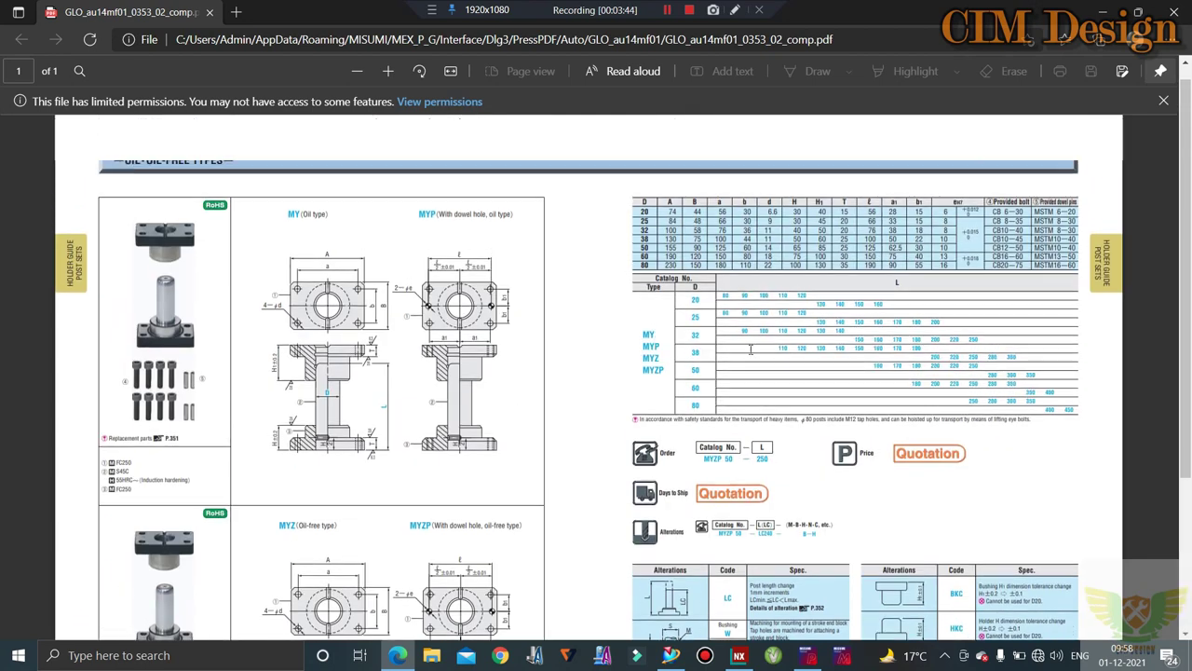
scroll(604, 363, down, 2)
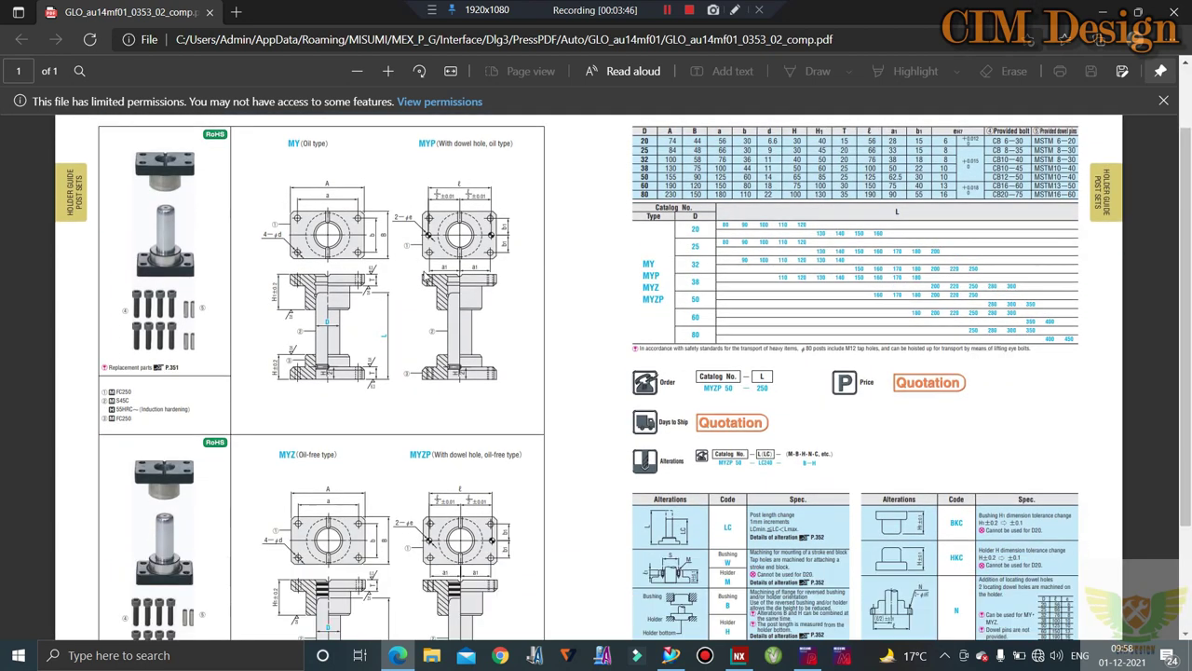
scroll(424, 279, down, 3)
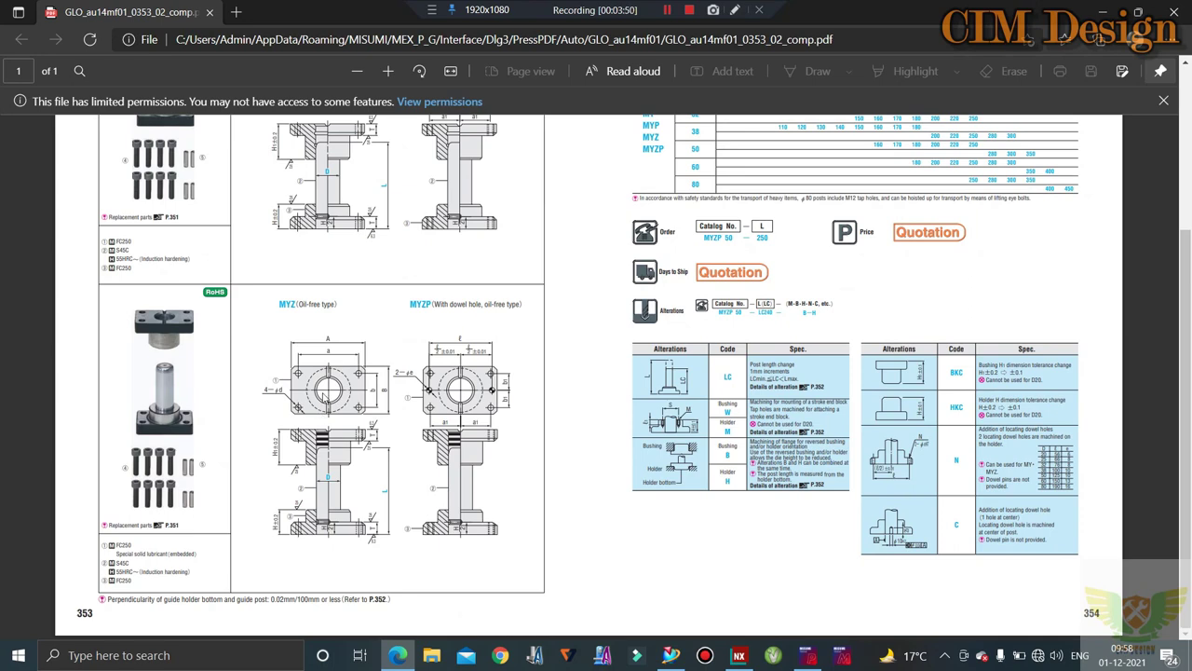
scroll(298, 344, up, 3)
scroll(275, 299, up, 1)
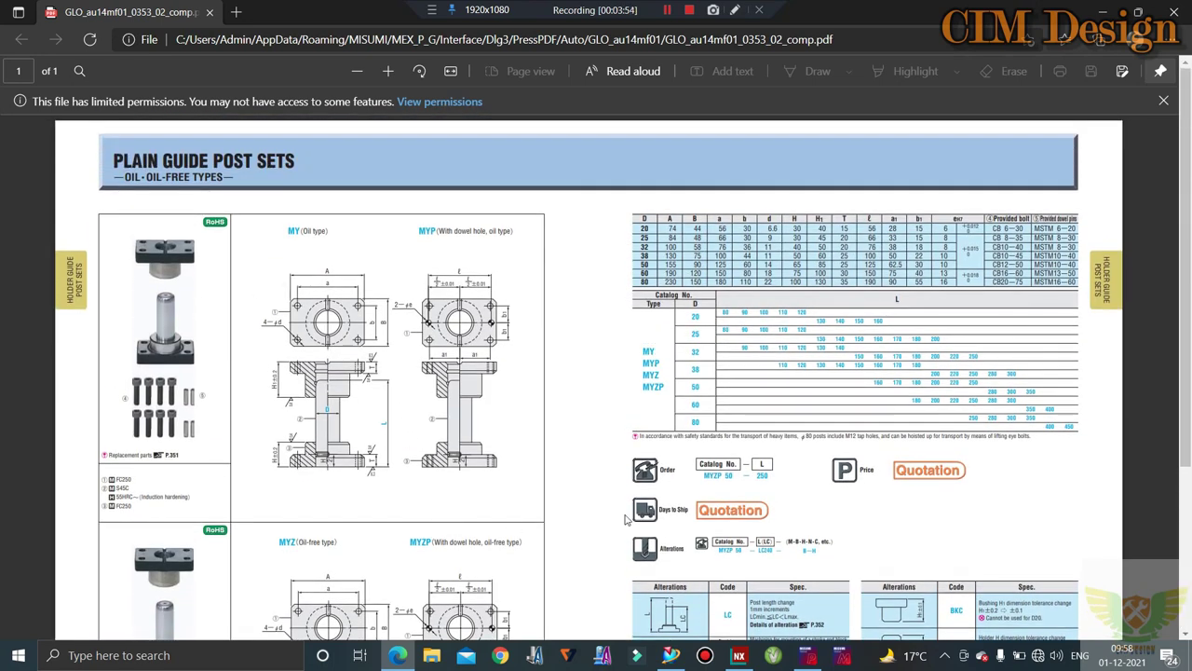
click(810, 657)
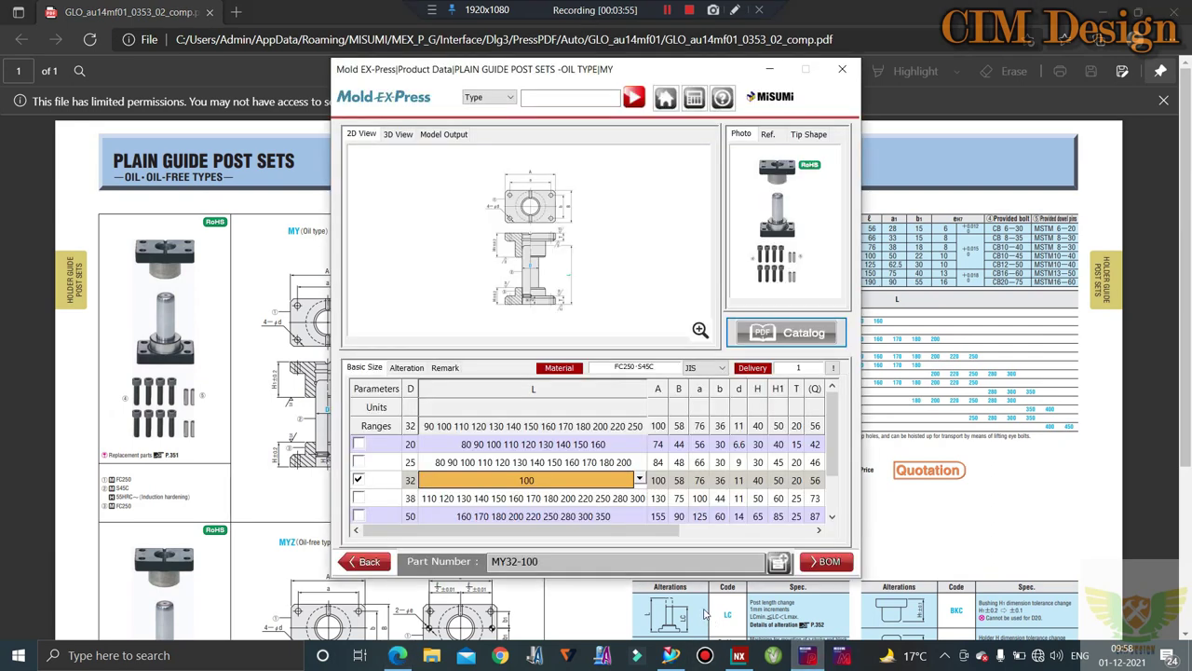
Step: Browse the Ref., Tip Shape and Photo images, then orbit the MY32-100 3D preview
click(769, 137)
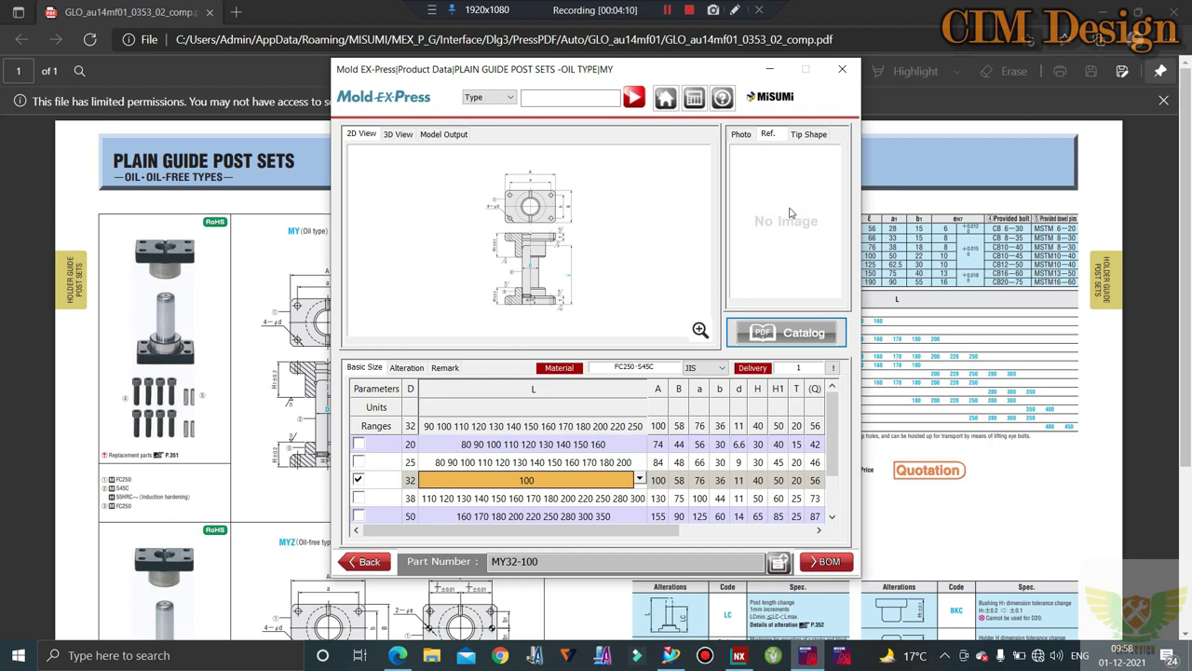
click(808, 132)
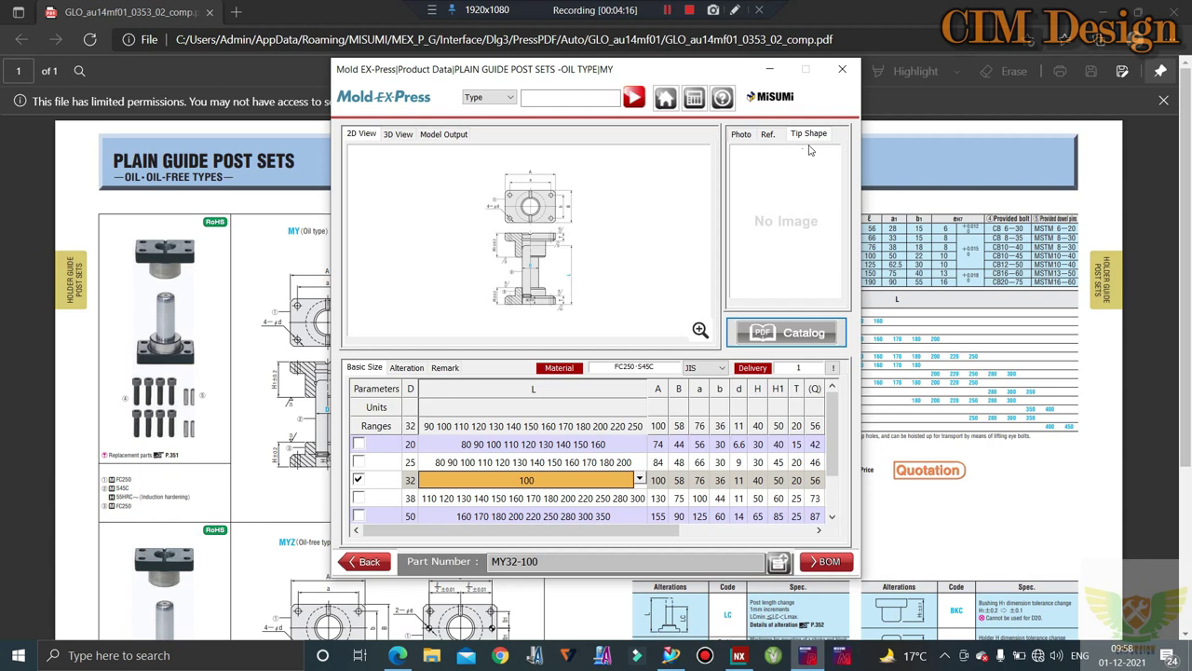
click(732, 130)
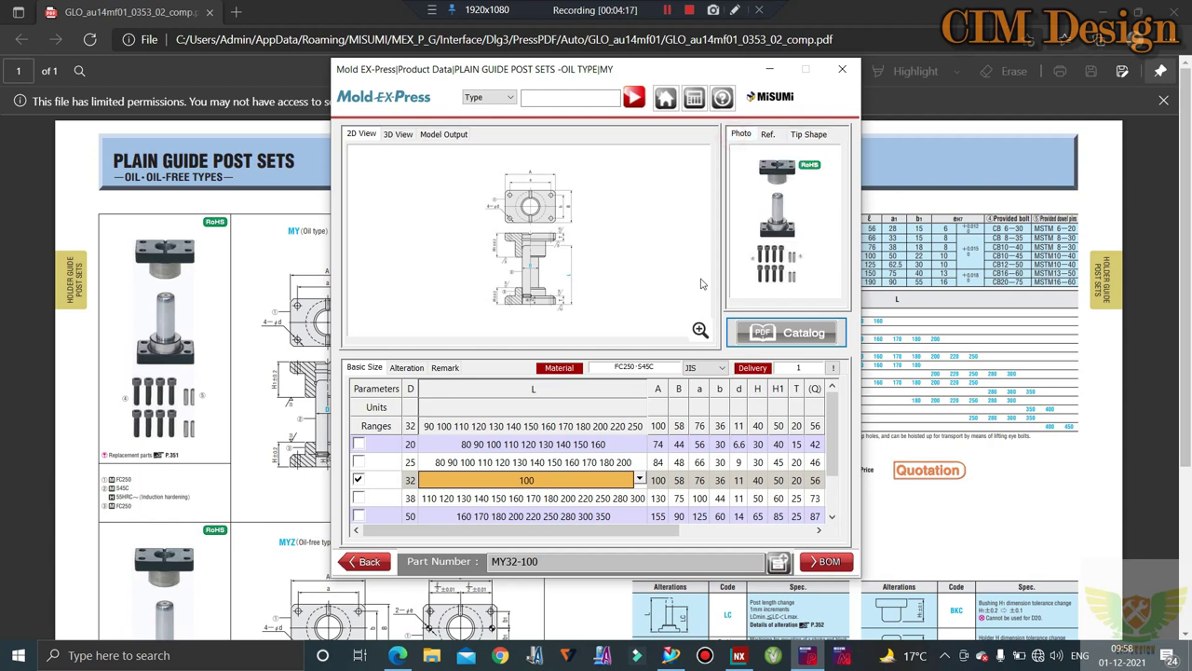
click(399, 135)
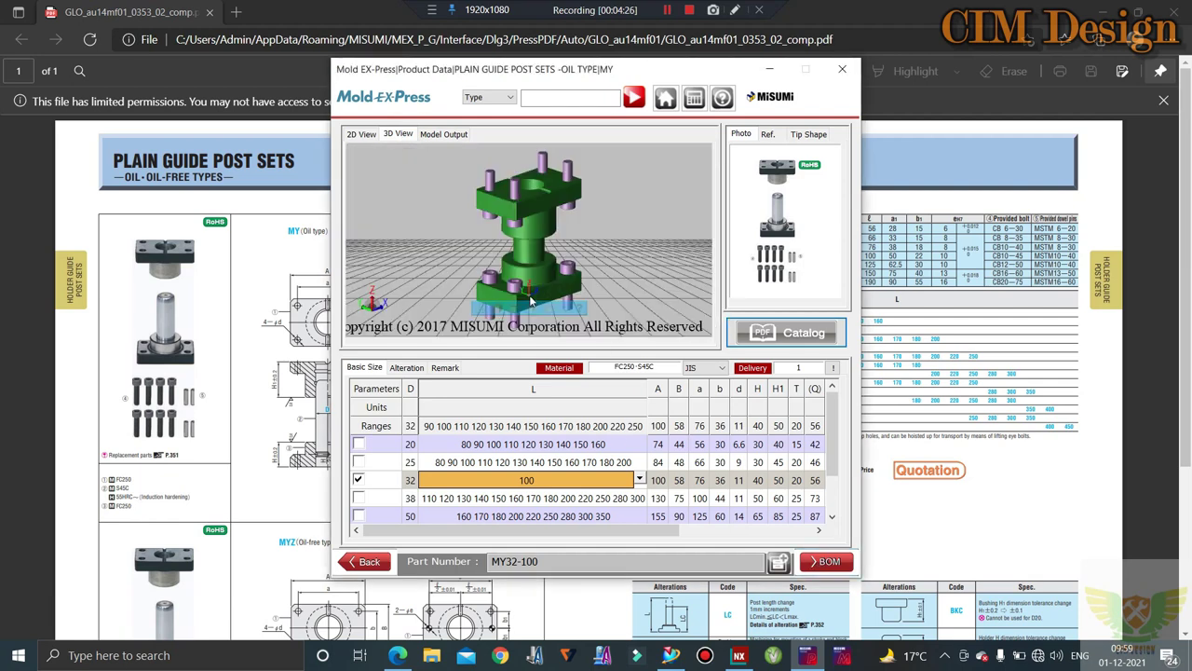
mouse_move(527, 294)
mouse_down()
mouse_move(539, 208)
mouse_move(549, 259)
mouse_move(600, 191)
mouse_move(574, 151)
mouse_move(574, 191)
mouse_move(625, 212)
mouse_move(603, 209)
mouse_move(618, 219)
mouse_up()
Step: Generate MY32-100 as step and dxf files into a new folder under Documents
click(447, 135)
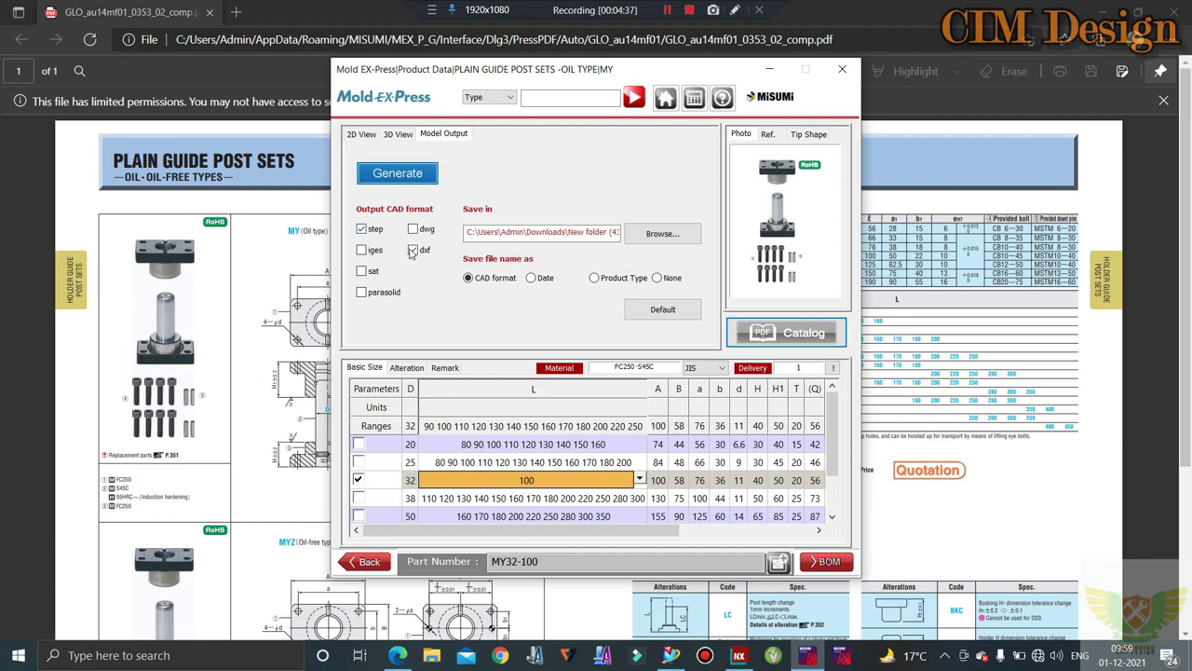
click(661, 233)
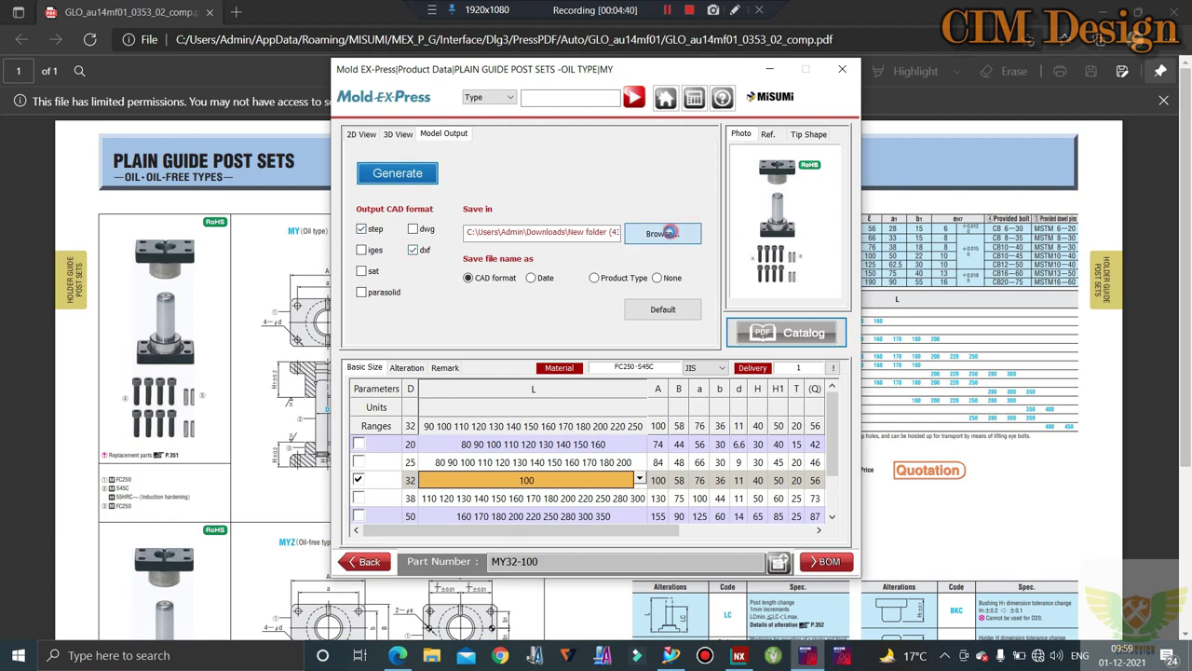
scroll(559, 321, down, 1)
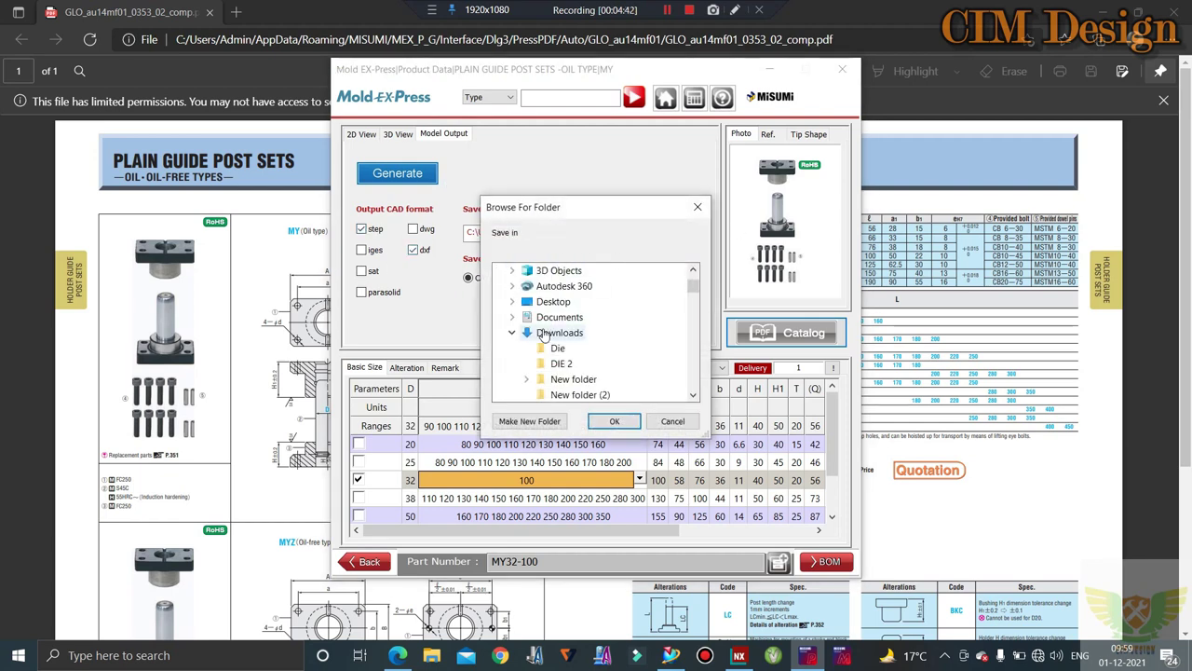
scroll(559, 321, down, 1)
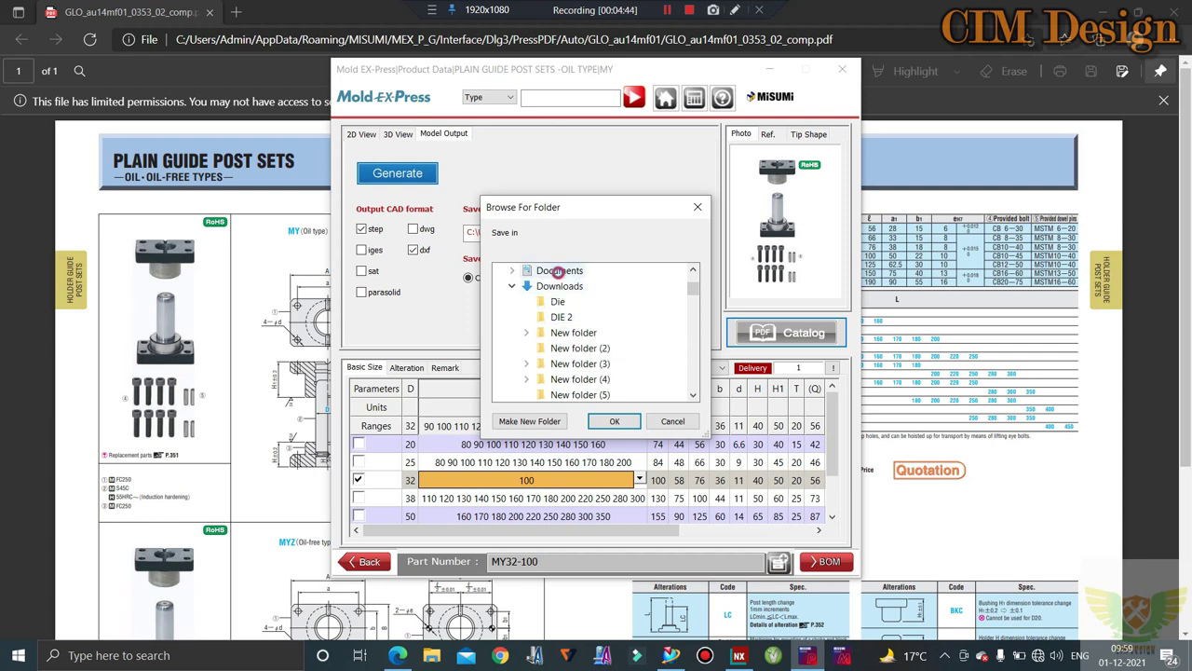
double_click(531, 270)
click(529, 421)
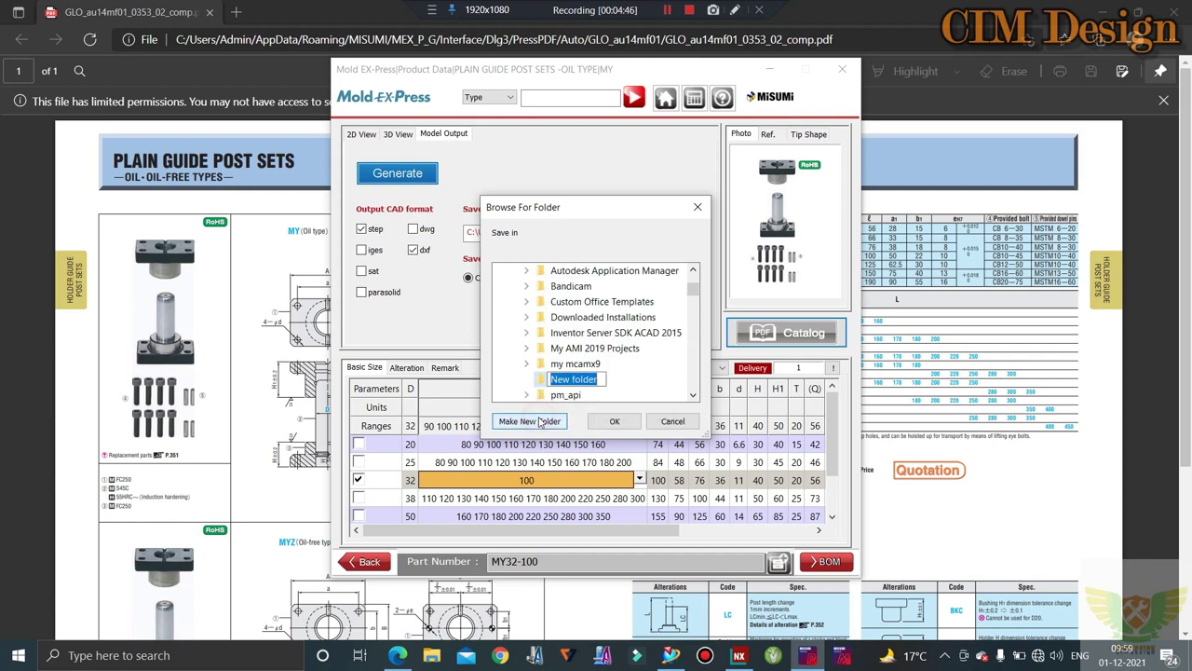
click(596, 381)
click(613, 421)
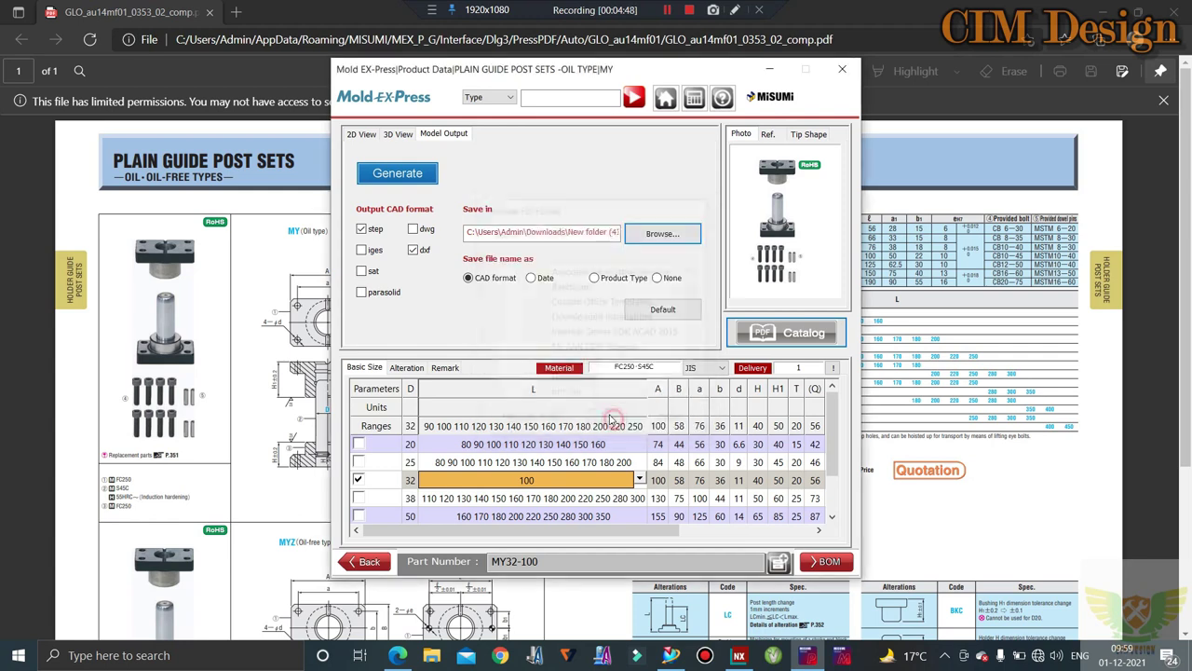
click(410, 175)
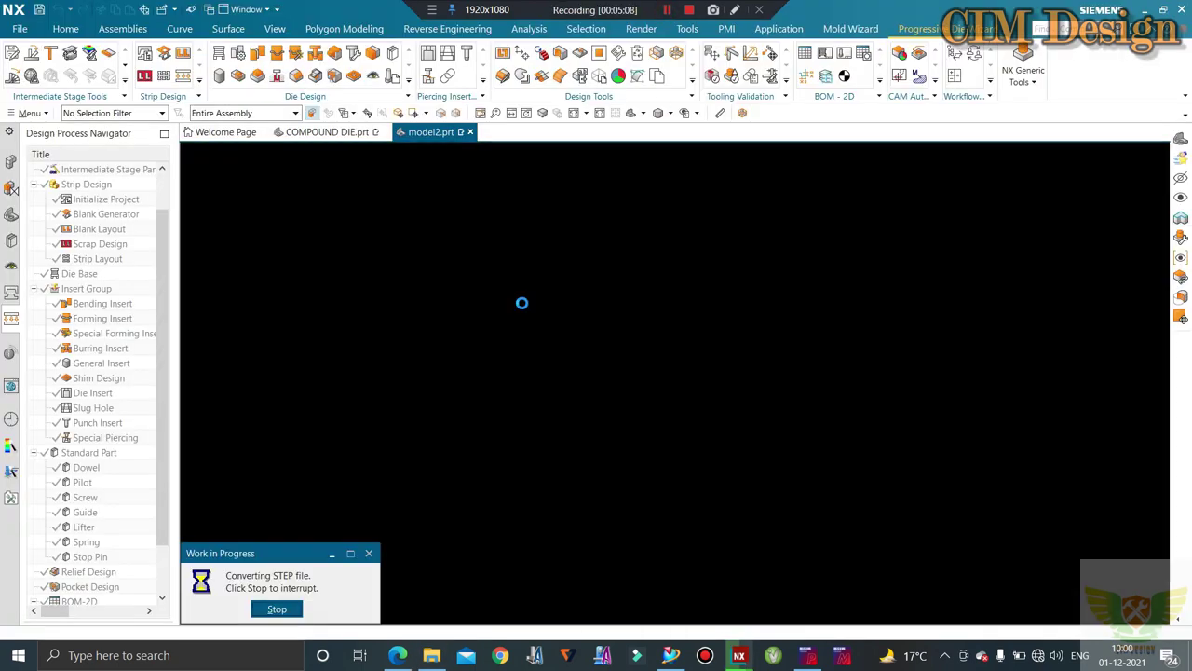
Step: Orbit the imported MY32-100_stp model and snap it to a square front view with F8
mouse_move(524, 304)
middle_down()
mouse_move(620, 353)
mouse_move(792, 322)
mouse_move(785, 263)
mouse_move(760, 318)
mouse_move(727, 346)
mouse_move(739, 317)
mouse_move(757, 357)
middle_up()
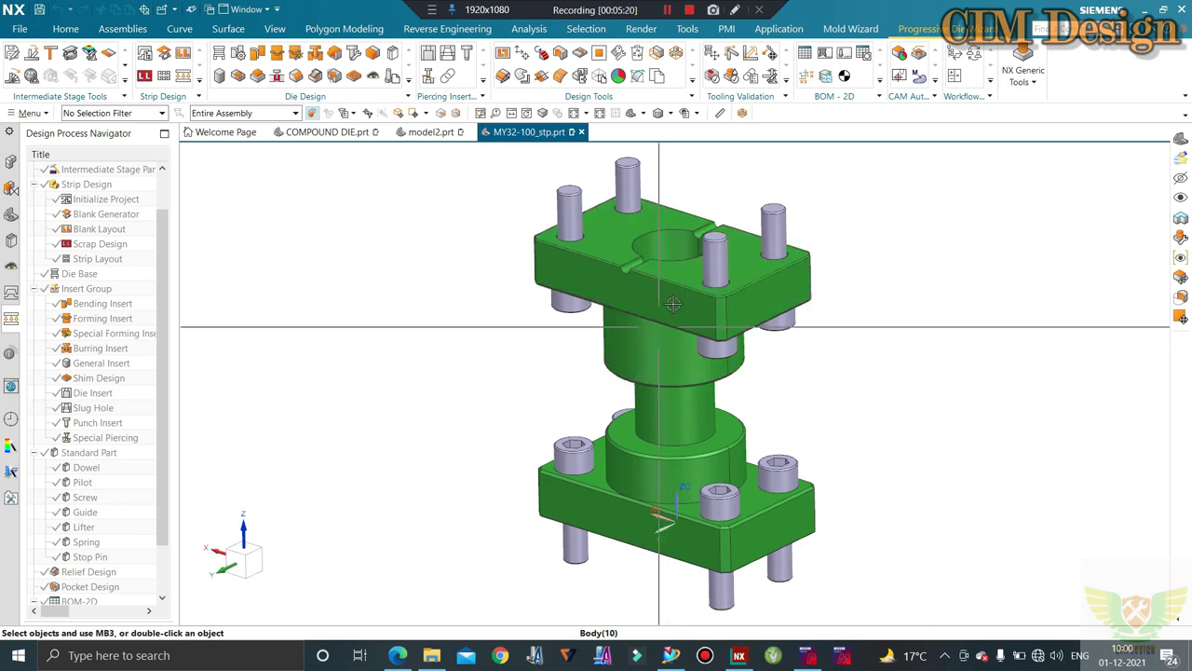
middle_drag(820, 307, 938, 279)
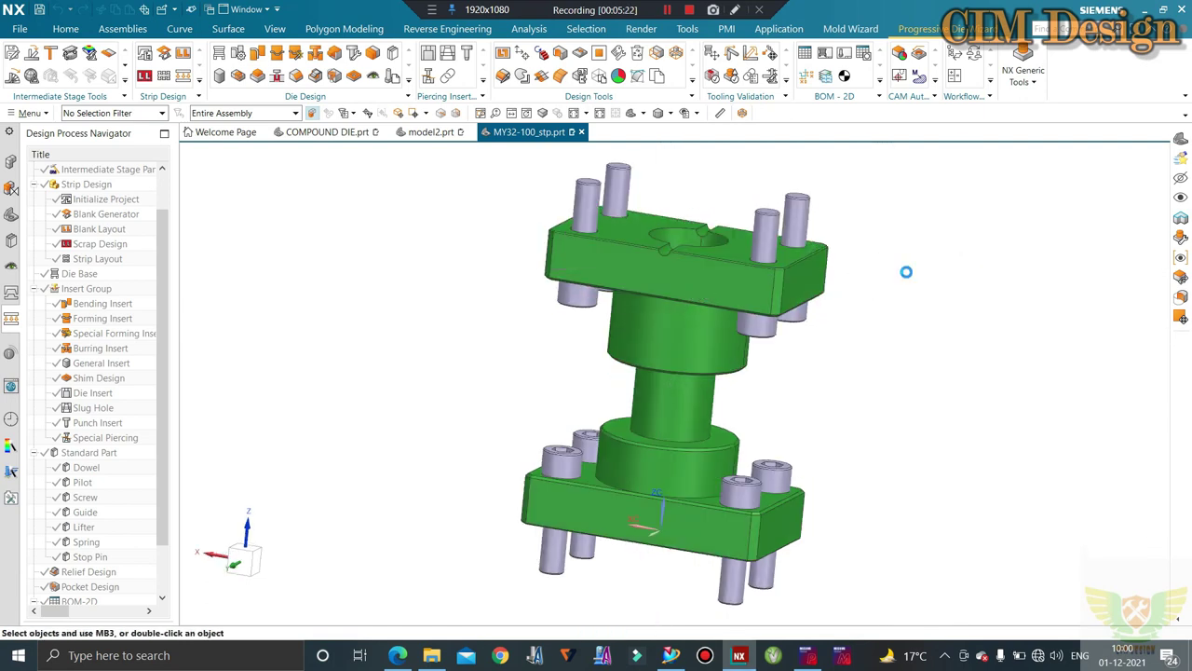
key(F8)
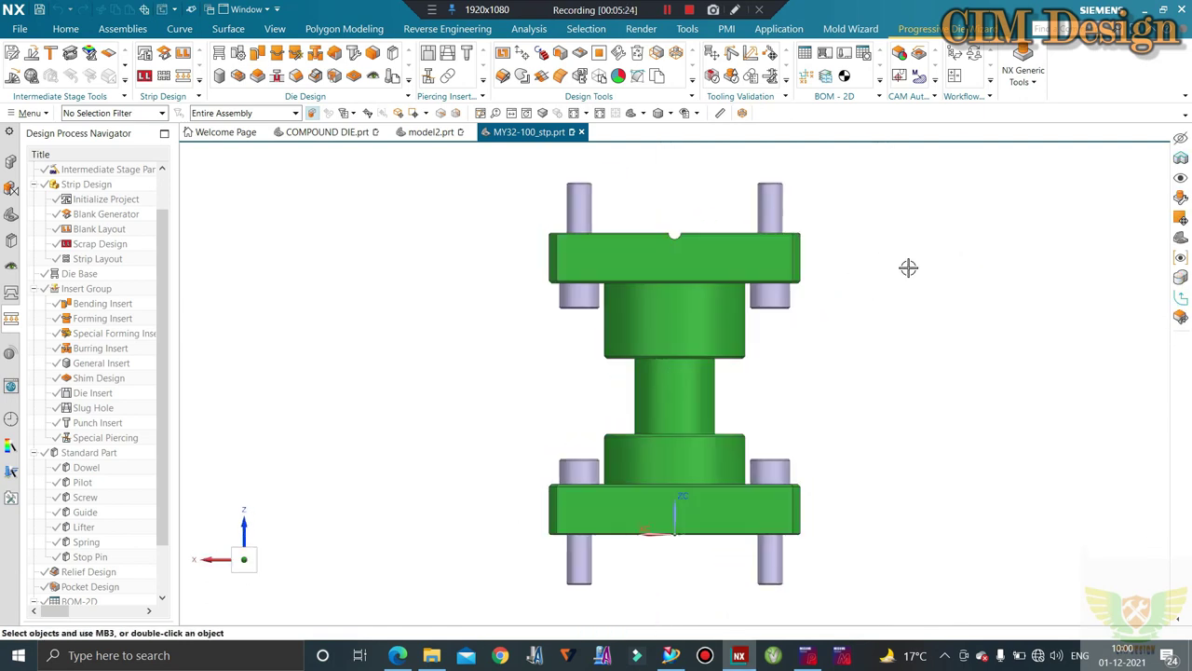
scroll(679, 263, down, 1)
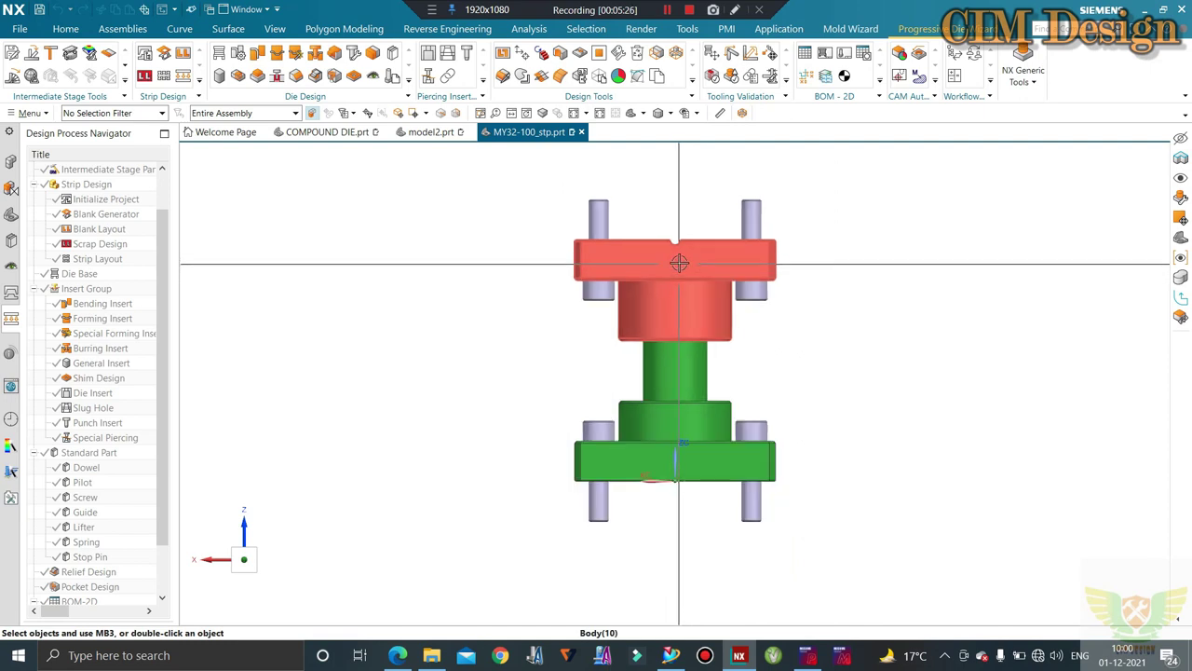
mouse_move(679, 263)
middle_down()
mouse_move(650, 273)
mouse_move(904, 333)
middle_up()
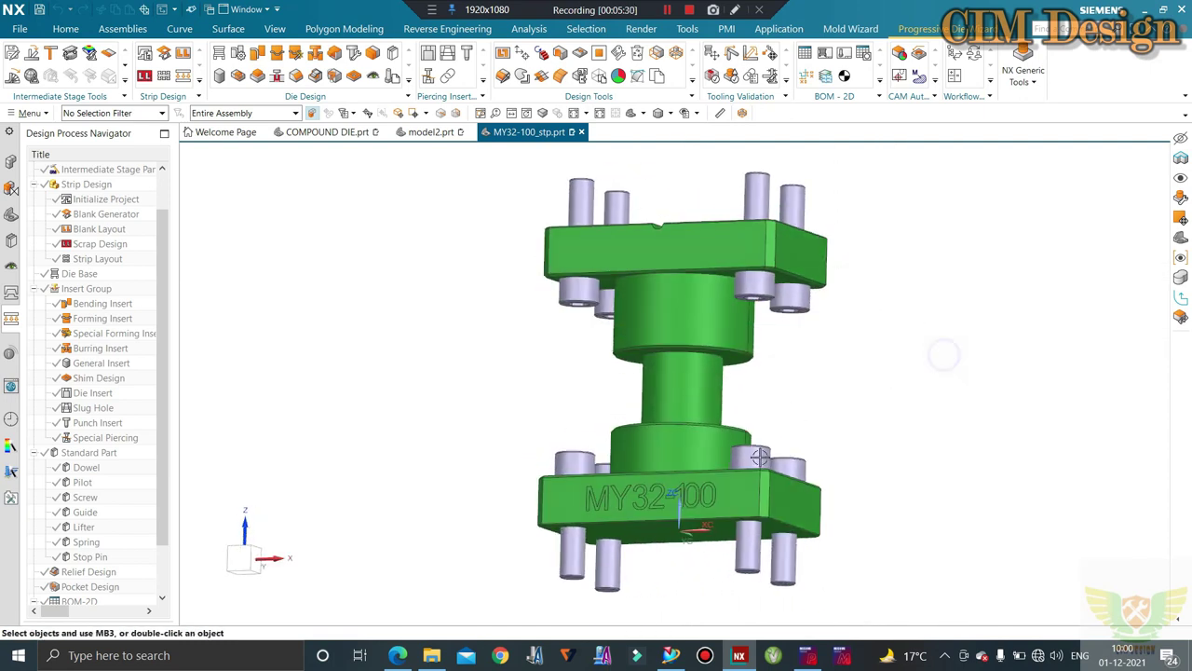
key(F8)
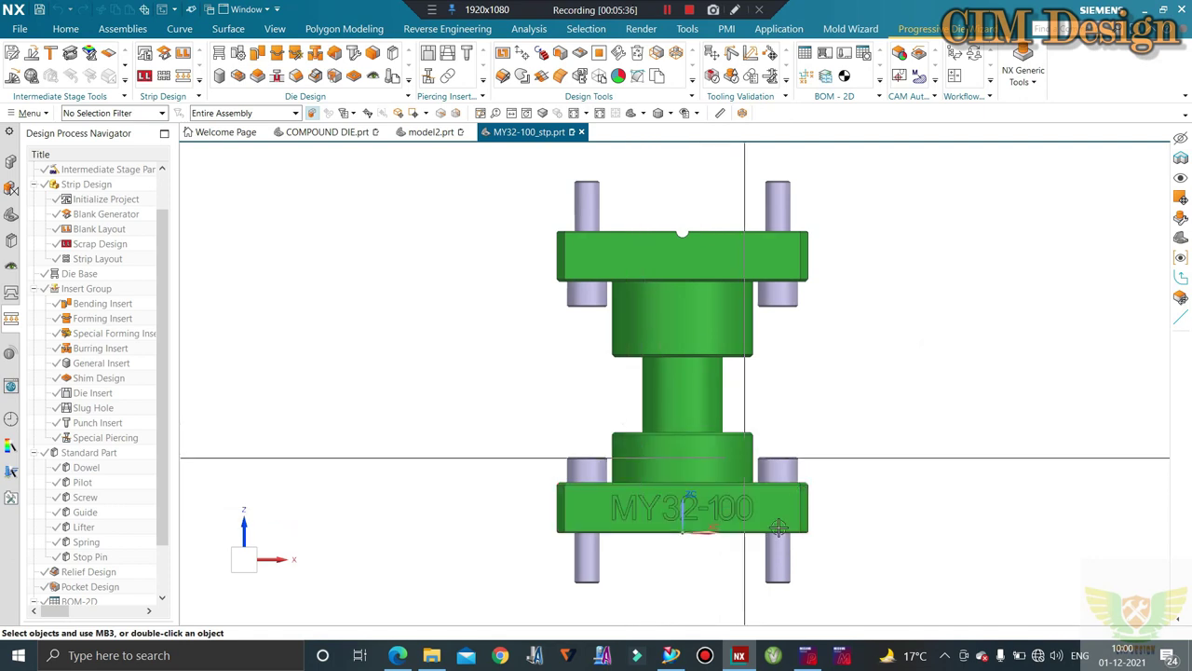
click(807, 655)
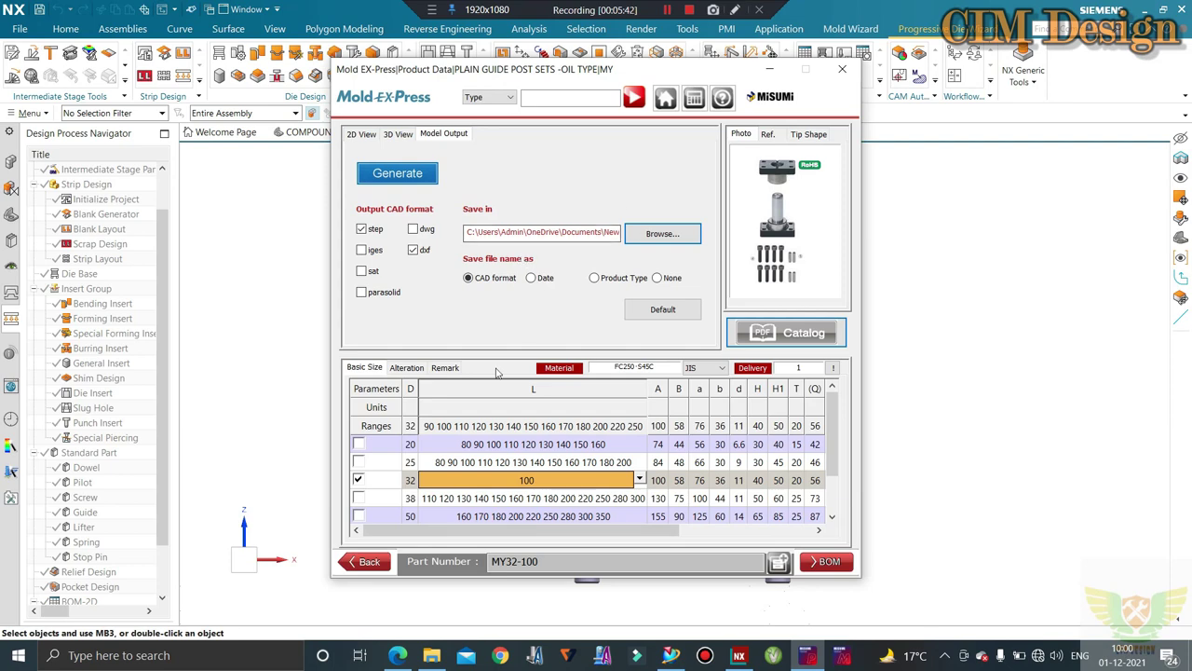
Step: Back out to the categories, filter punches to Shoulder type, and open the A-PHAS punch
click(352, 563)
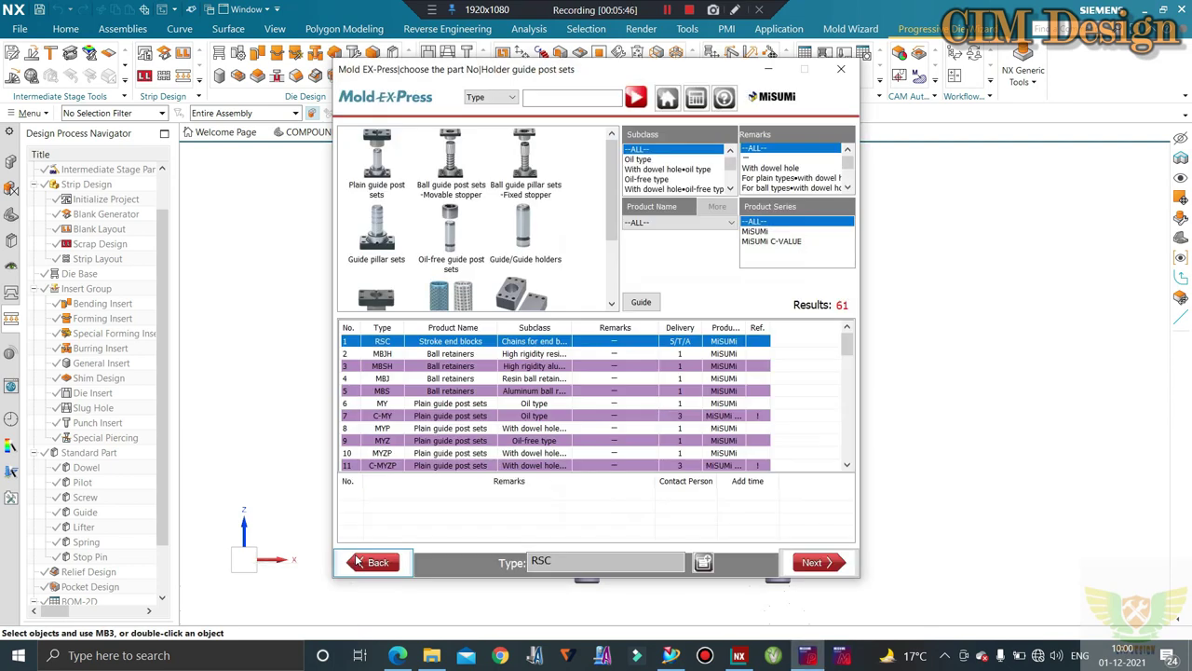
click(354, 566)
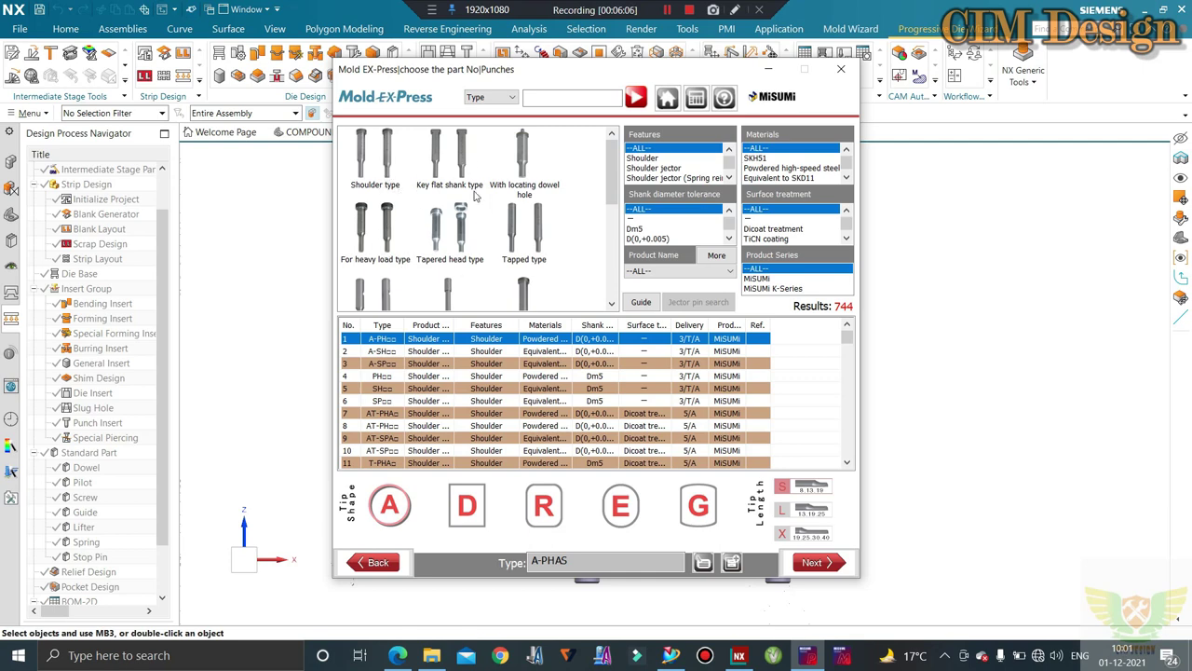
click(376, 153)
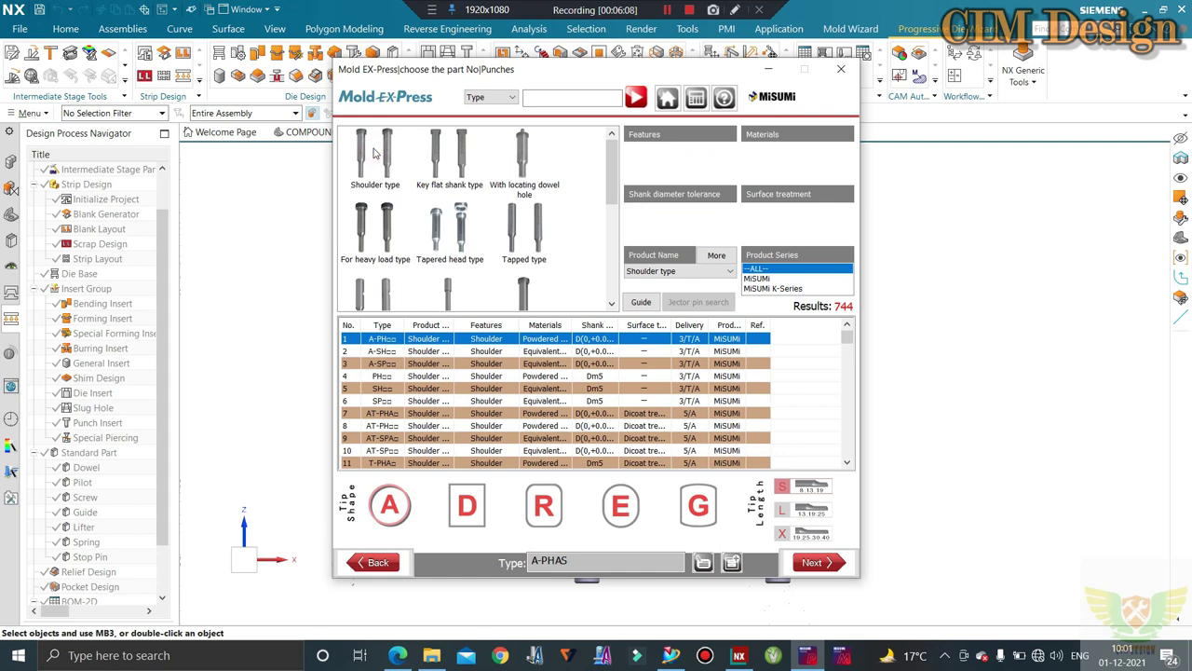
click(812, 563)
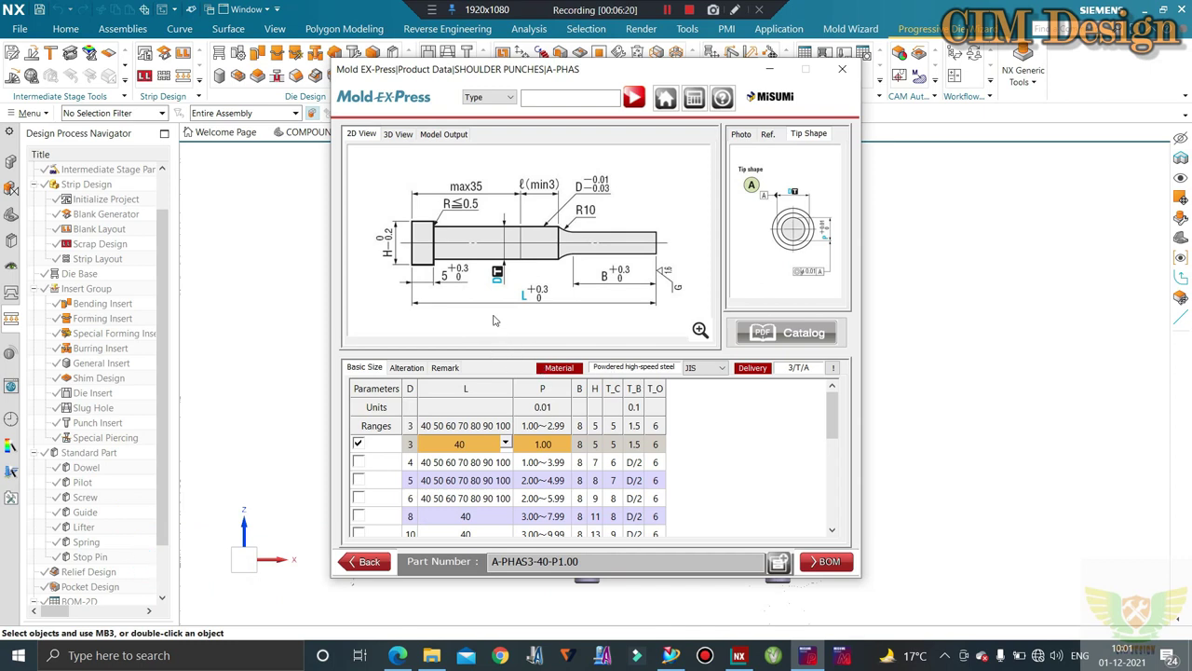
Step: Check the A-PHAS3-40-P1.00 alteration options and basic sizes, then return to the punches list
click(411, 368)
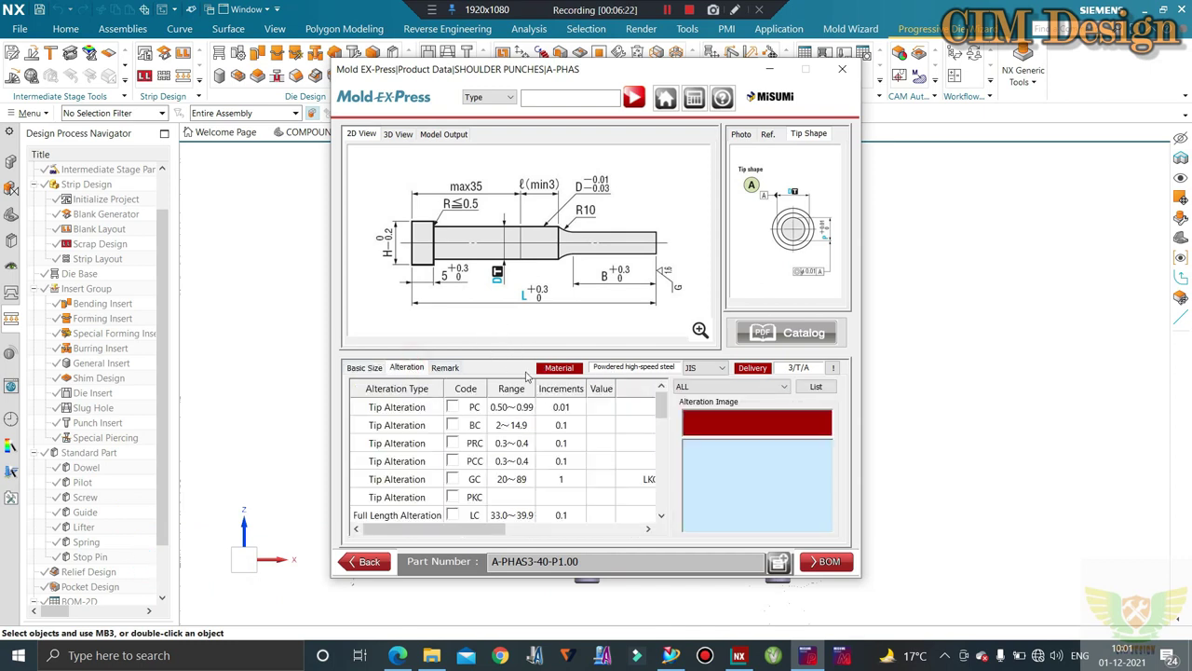
click(446, 367)
click(378, 368)
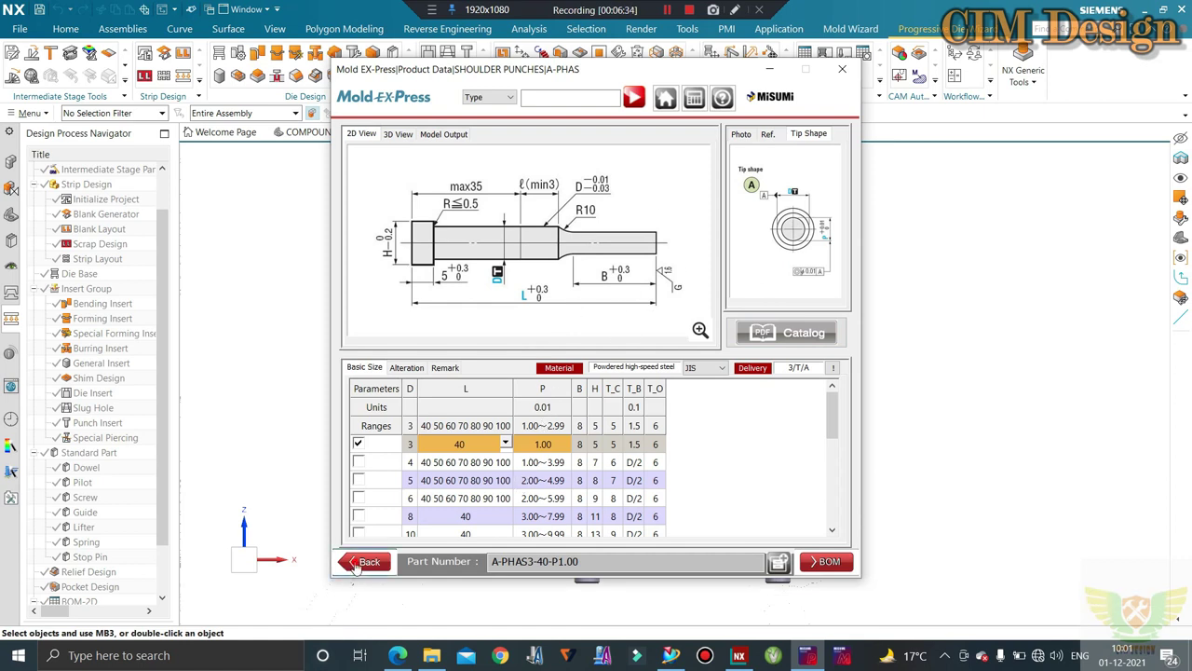
click(357, 564)
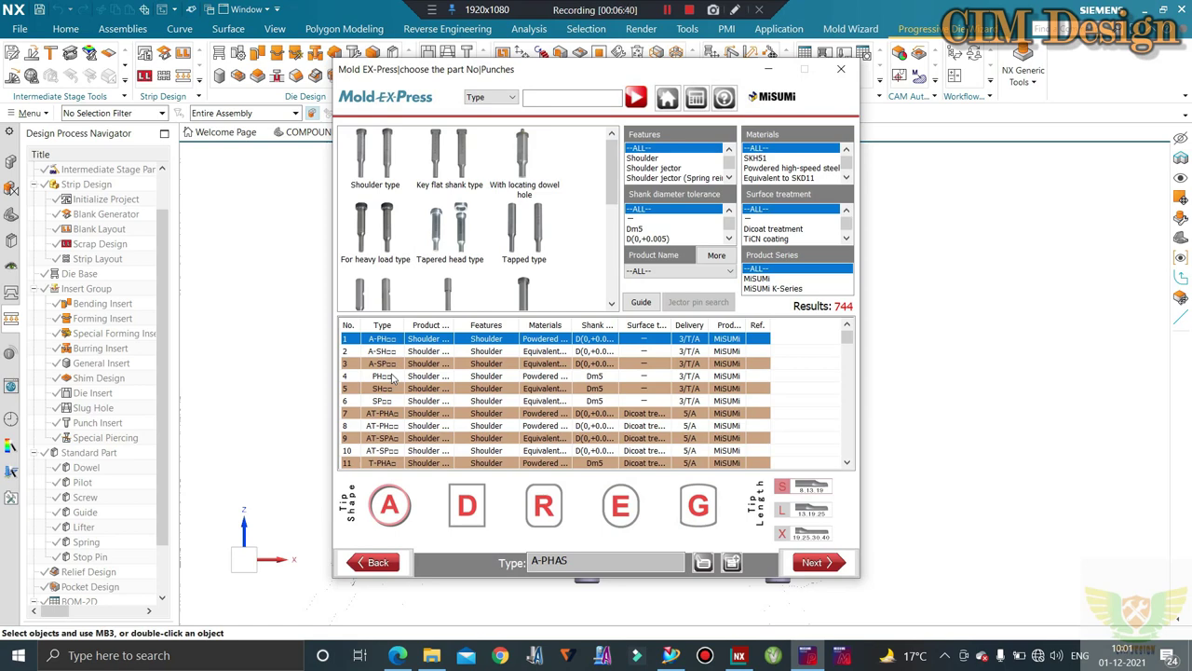
Step: Go to block dies, narrow to Straight type (8 results), and open the BLD block details
click(358, 567)
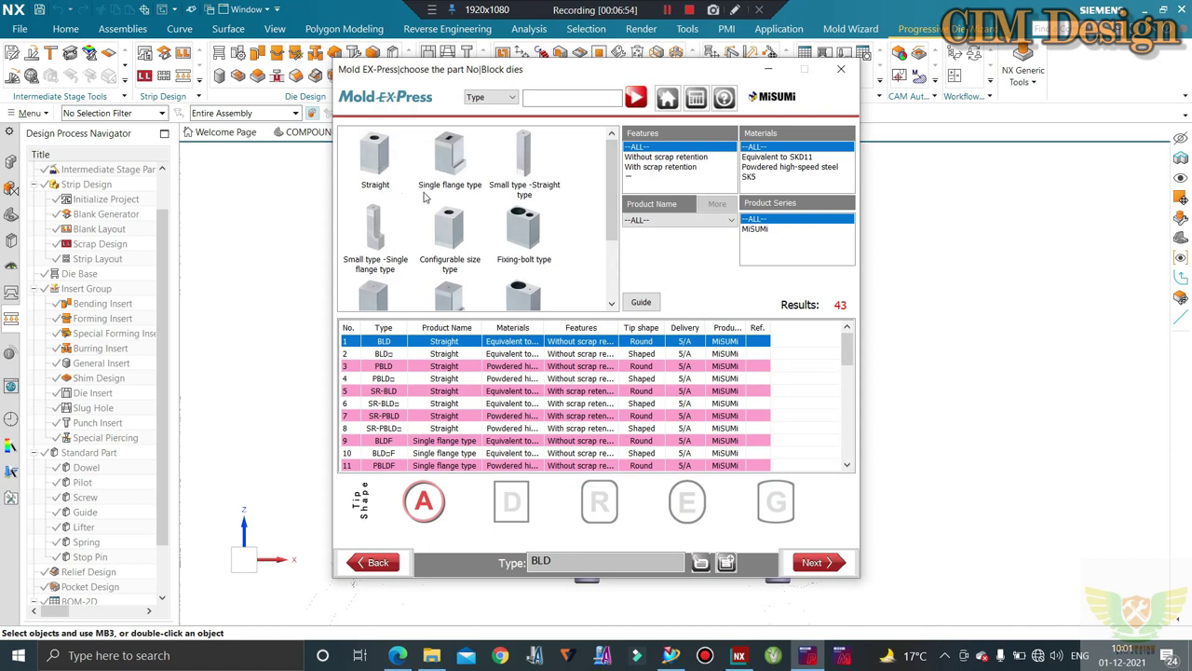
click(386, 160)
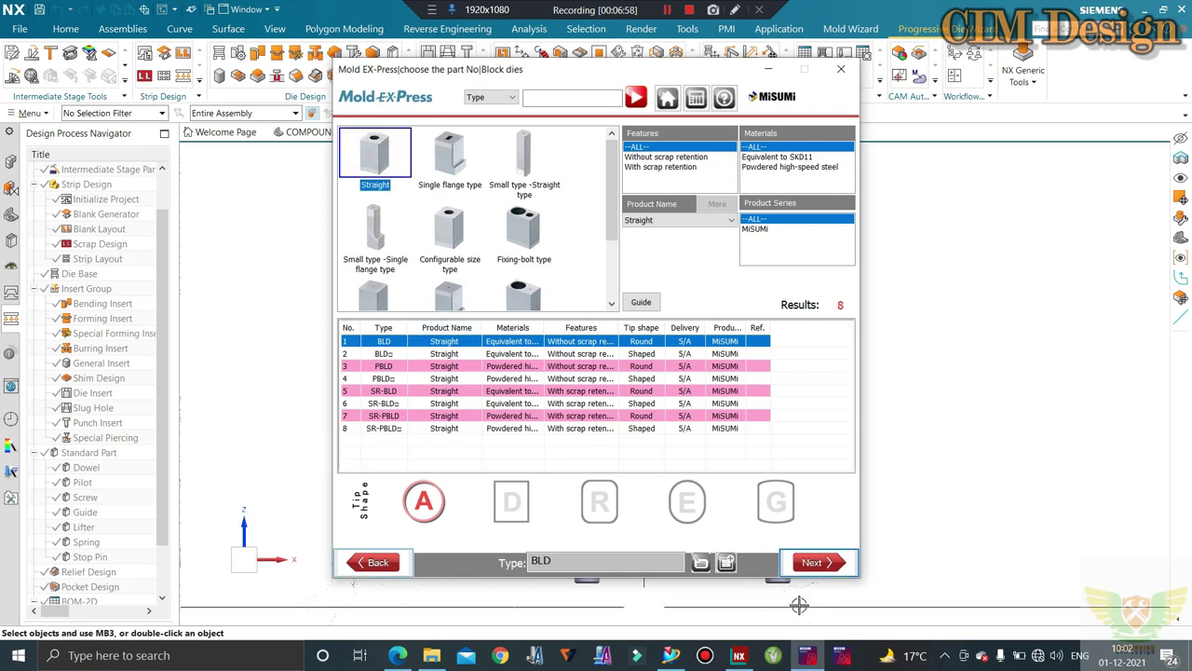
click(808, 557)
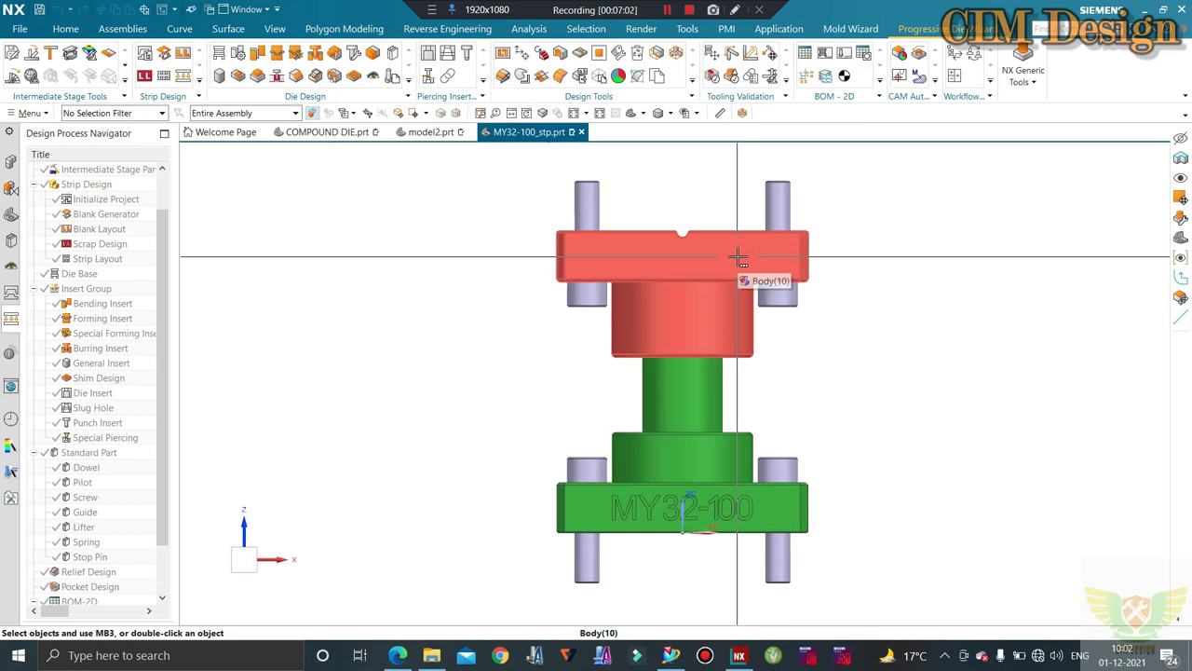
Step: Reopen the BLD block die data and view its reference image, tip shape, 3D model and 2D drawing
click(737, 257)
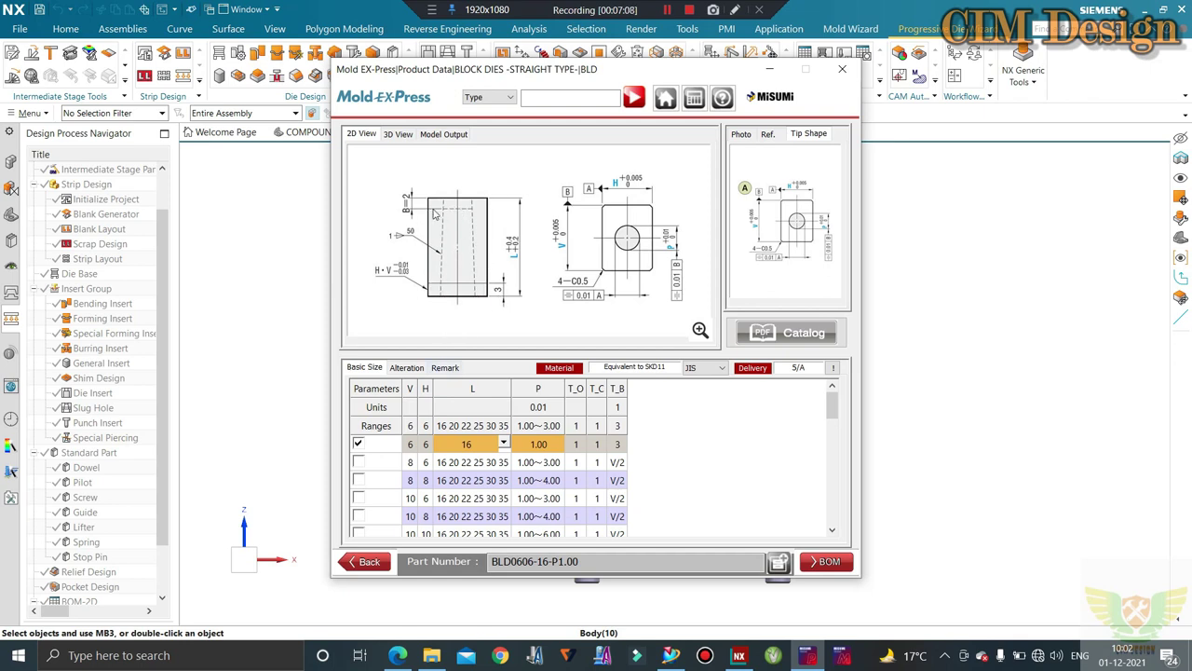
click(767, 136)
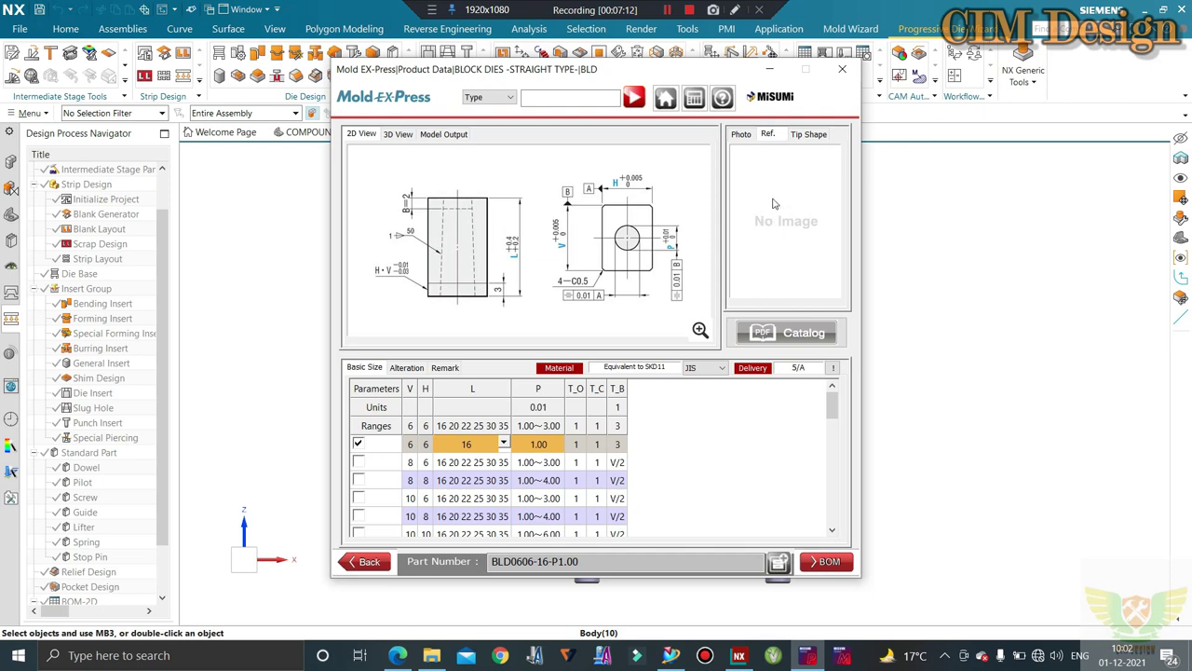
click(809, 136)
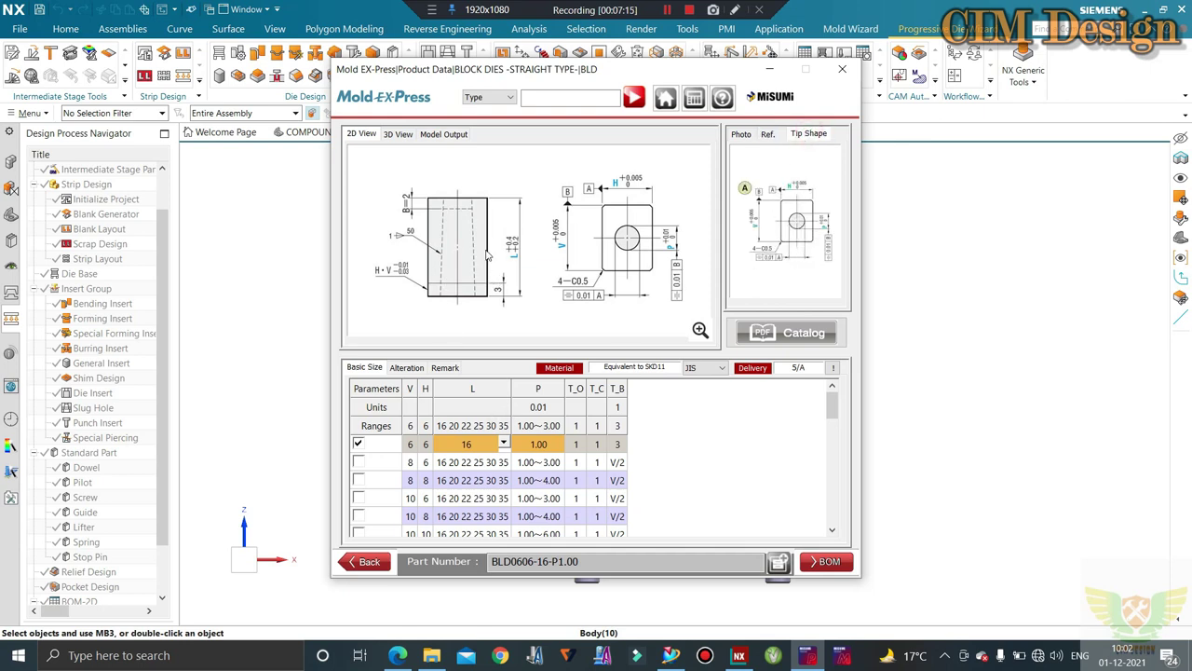
click(398, 135)
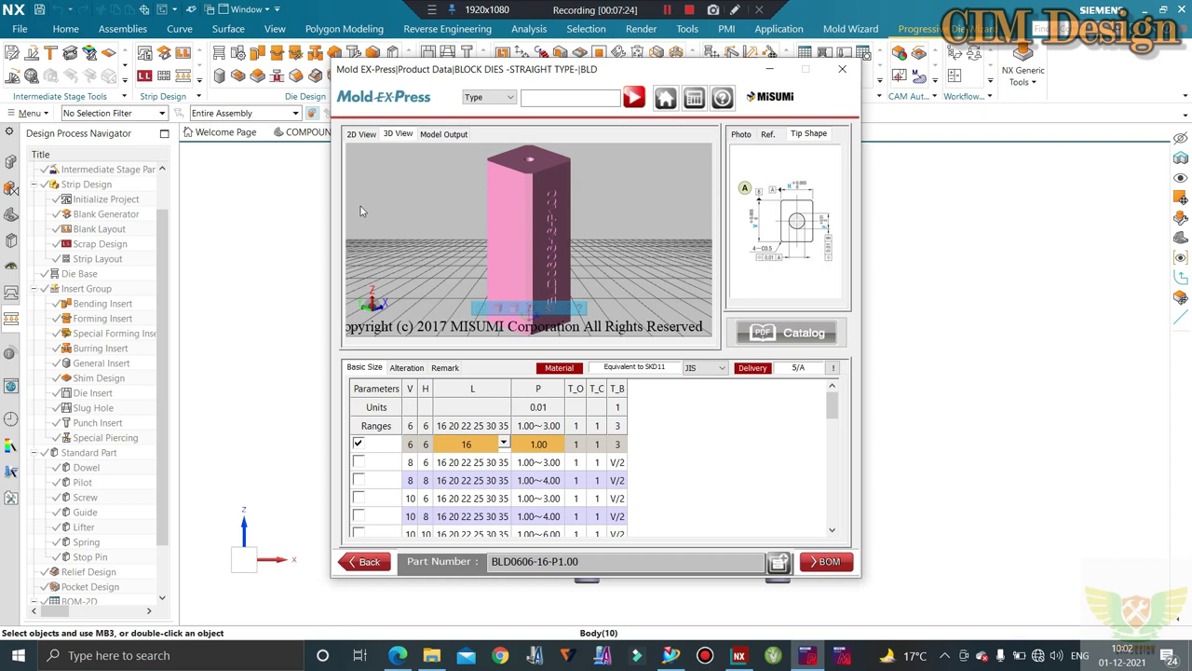
click(363, 134)
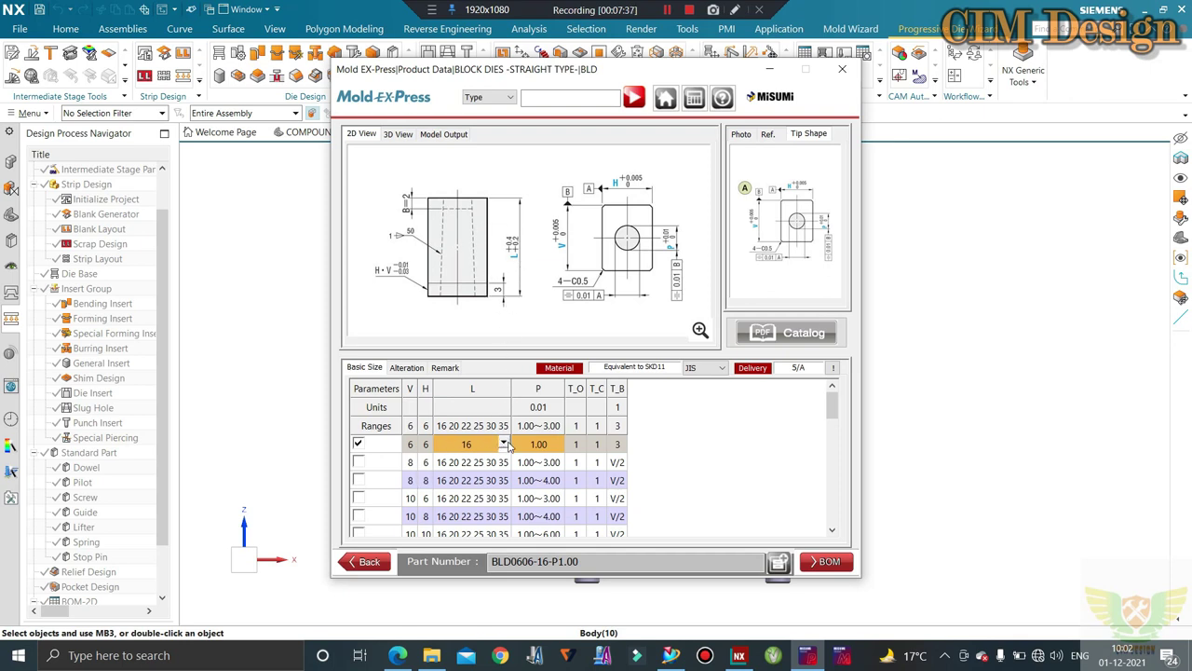
Step: Check the length value 16, view the empty remarks, and select part number BLD0606-16-P1.00
click(507, 447)
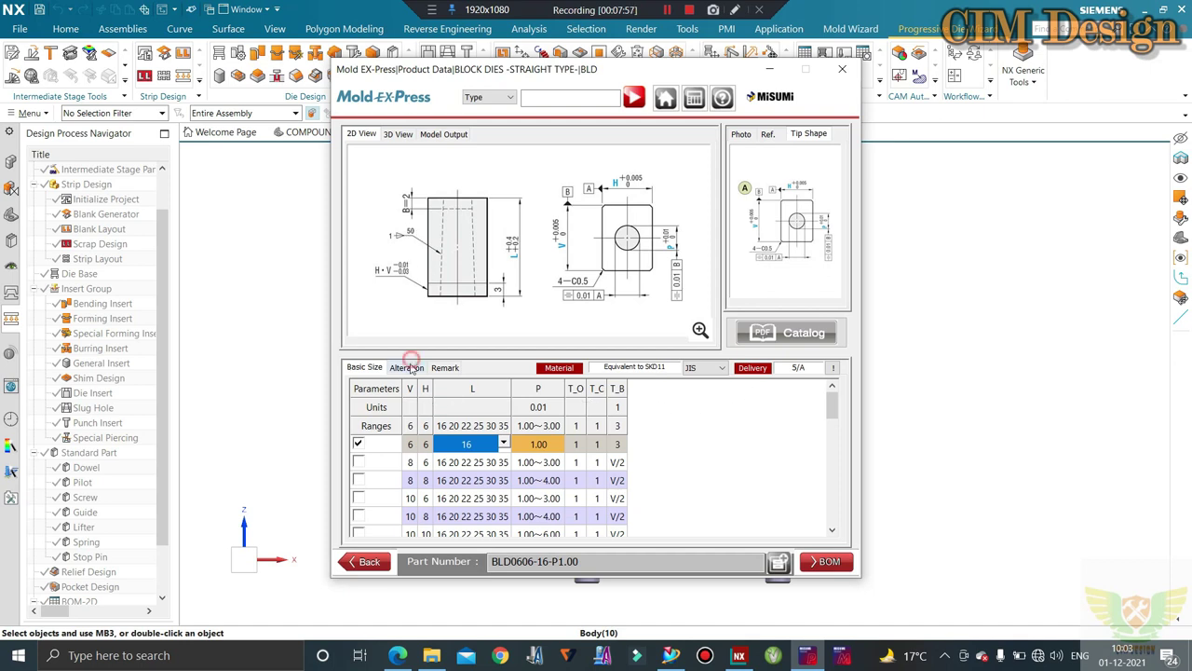
click(407, 367)
click(455, 369)
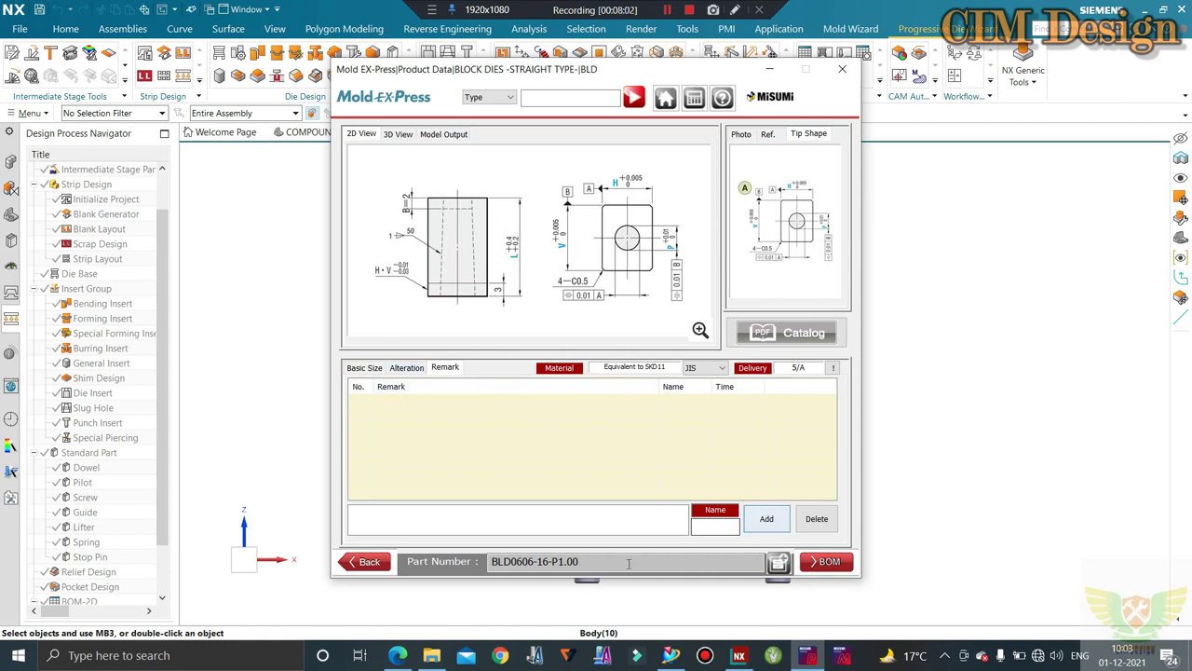
drag(596, 564, 473, 555)
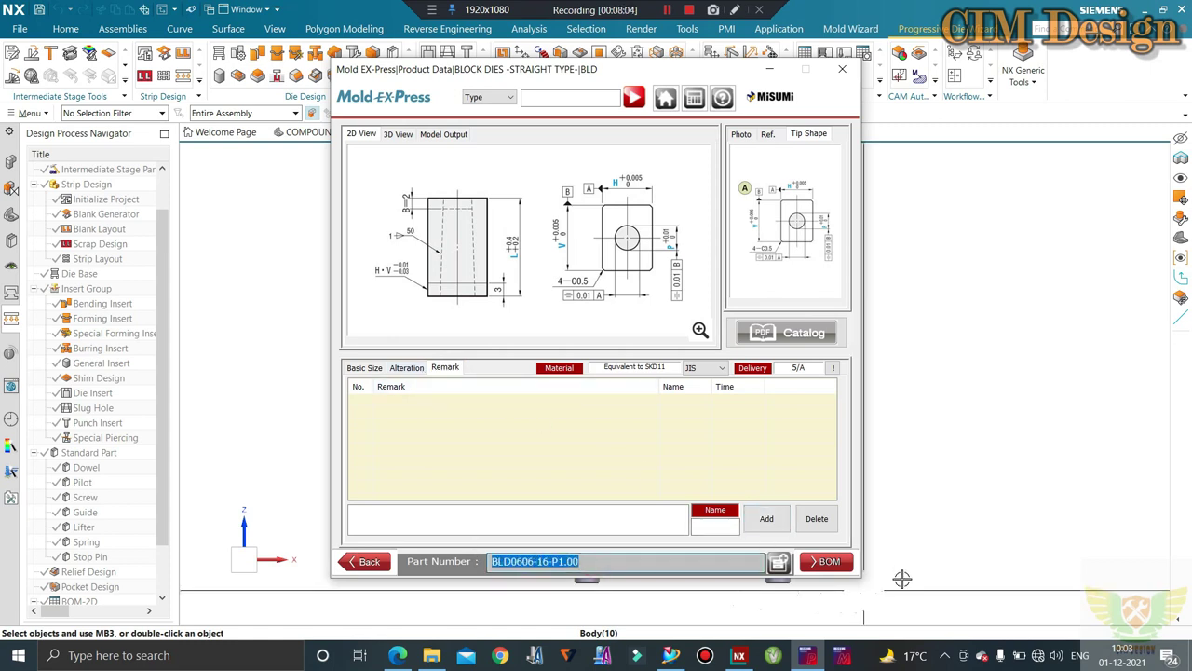
Step: Add BLD0606-16-P1.00 to the BOM, confirm the five-item BOM list, and relaunch Mold EX-Press
click(840, 561)
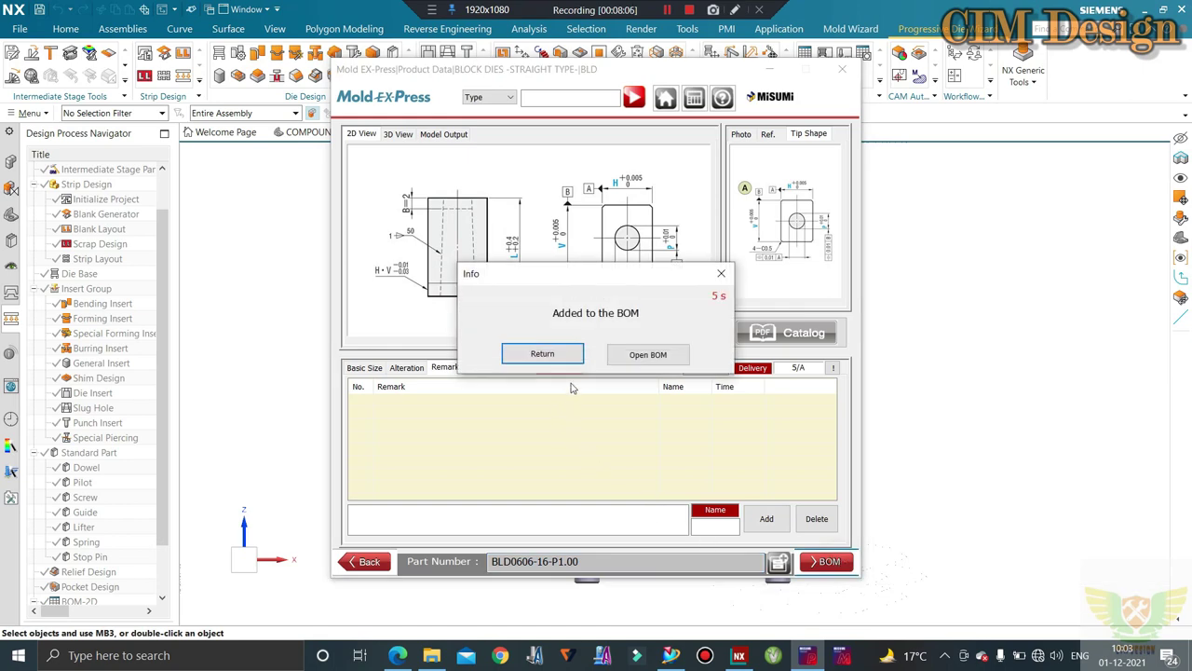
click(614, 357)
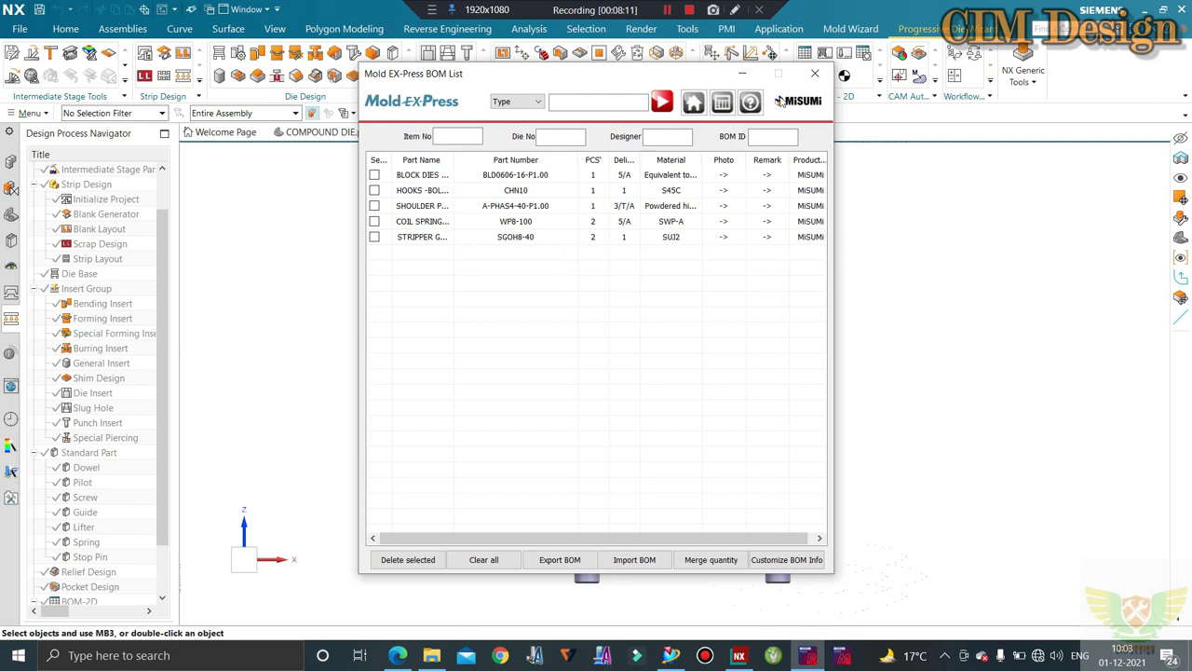
click(814, 72)
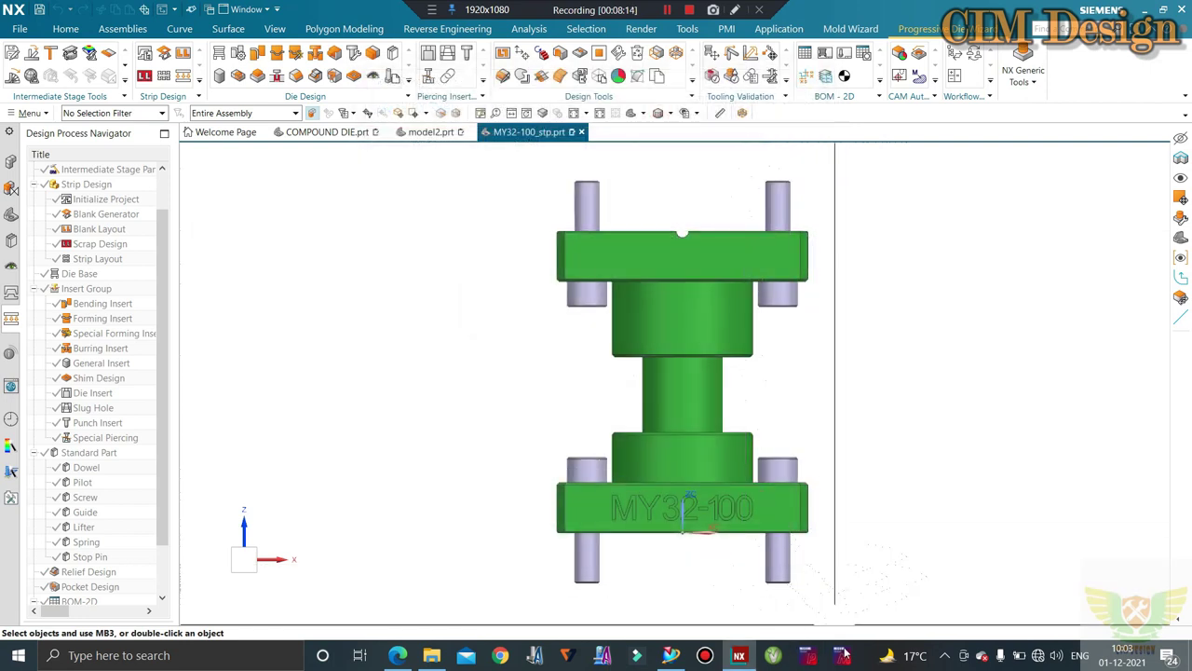
click(843, 654)
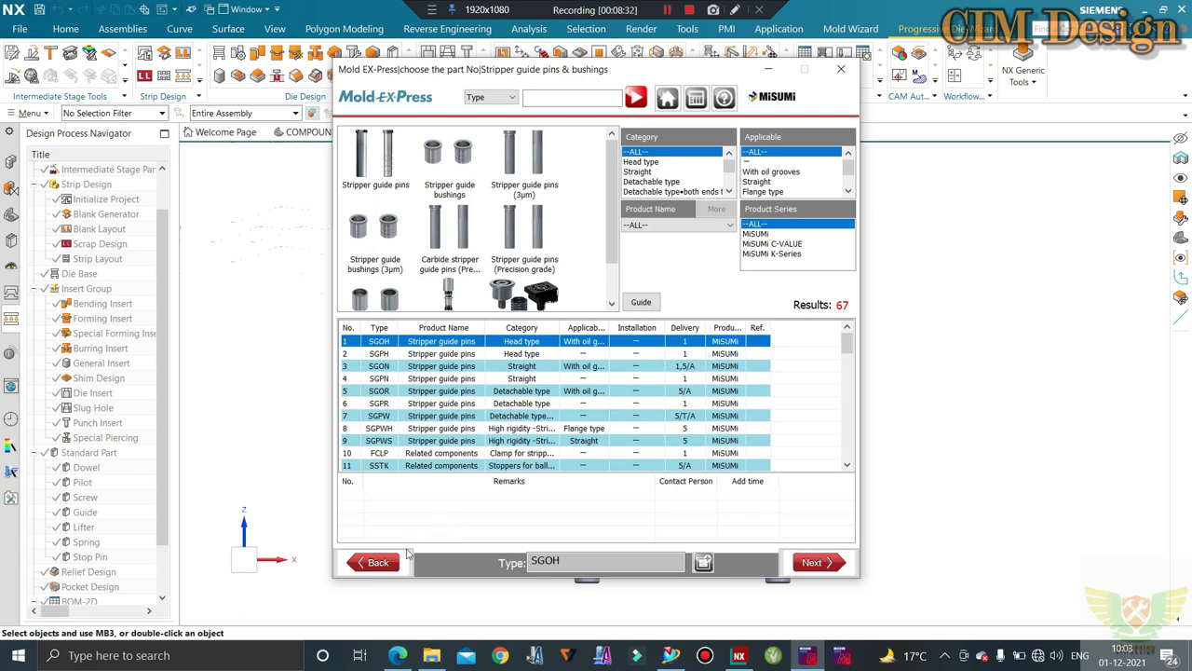
Step: Narrow the part categories to dowel pins and continue with MS (Straight) back to the MY32-100 model
click(354, 568)
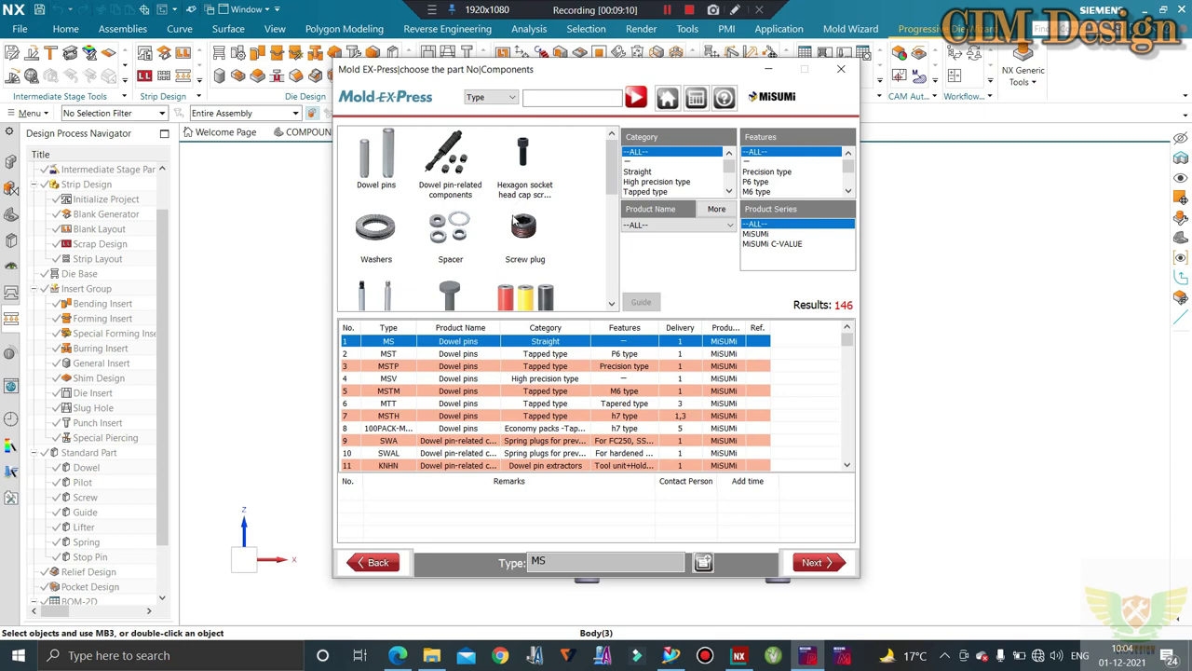
scroll(409, 245, down, 3)
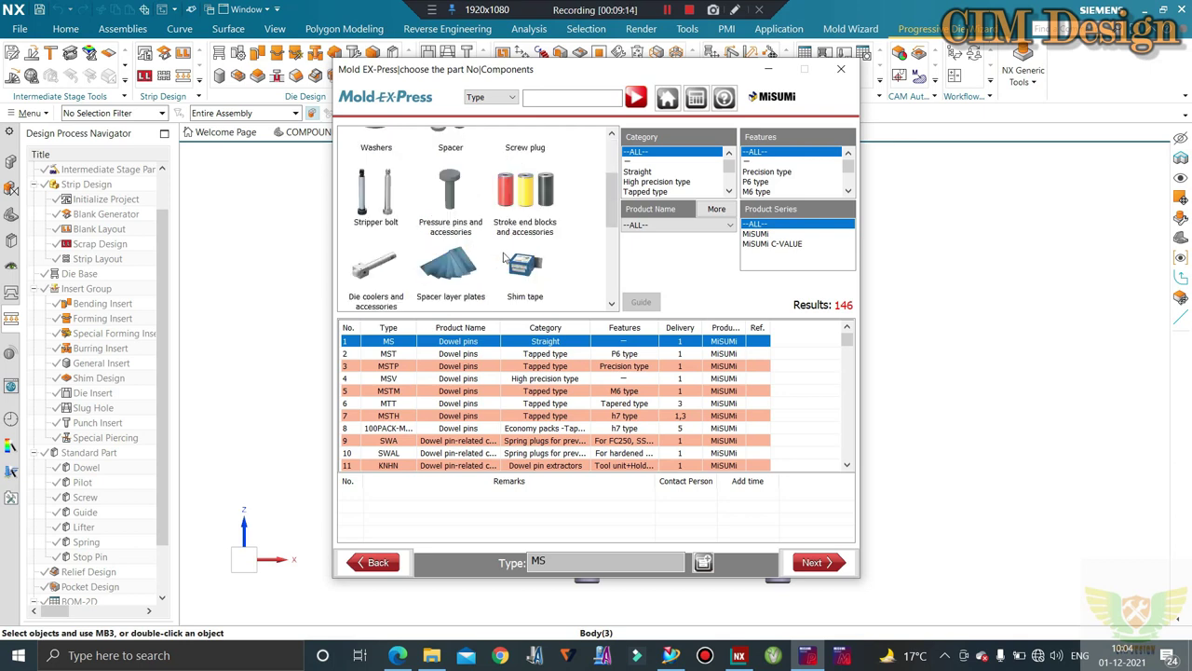
scroll(503, 251, up, 3)
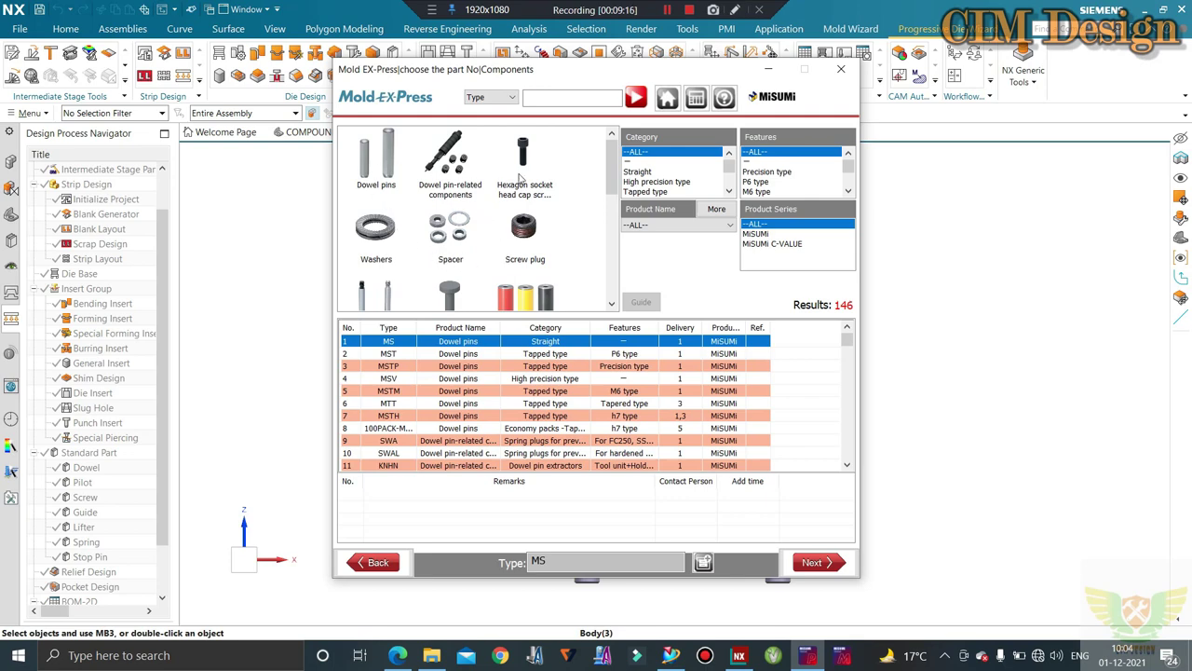
click(391, 166)
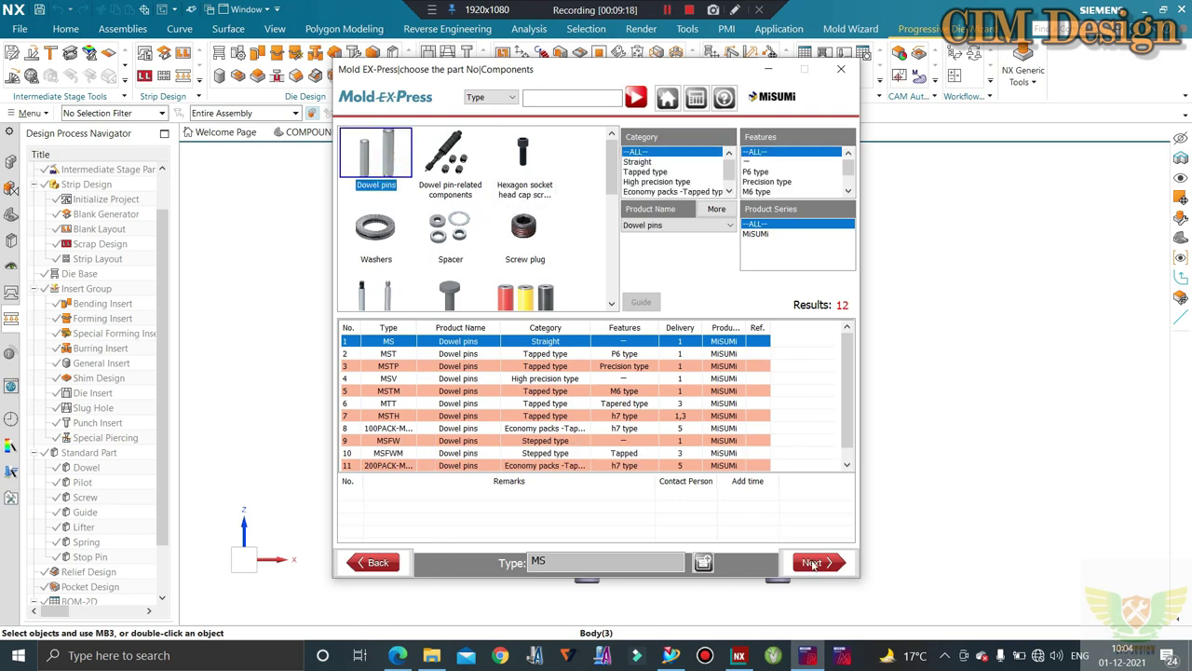
click(812, 563)
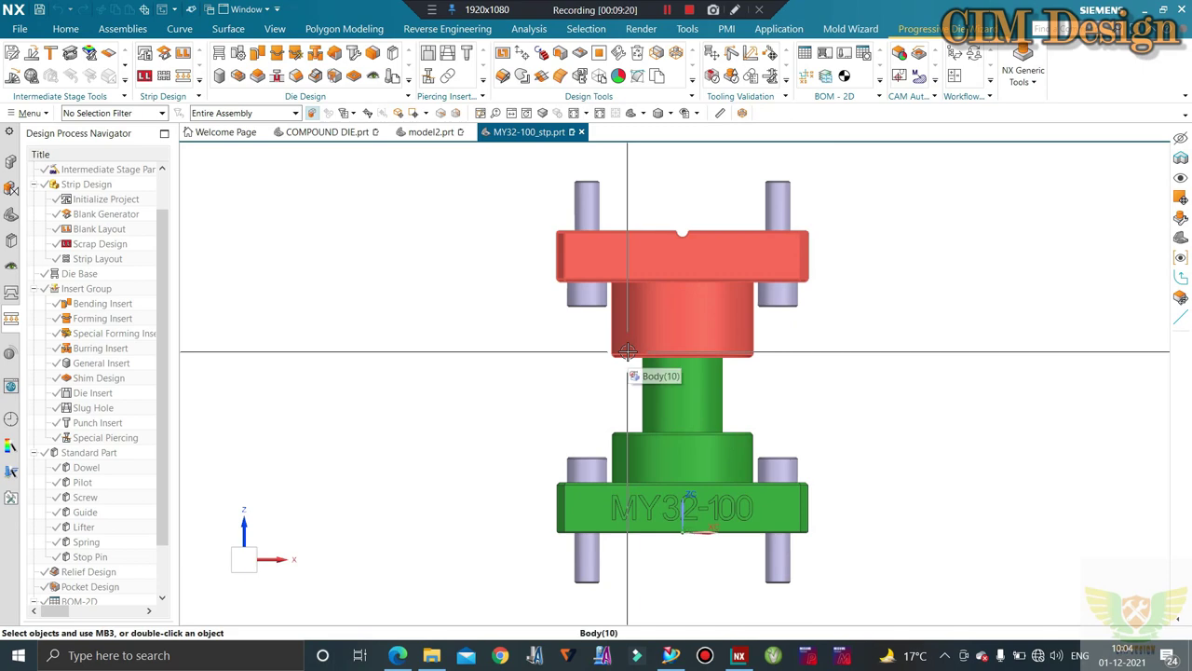
click(630, 354)
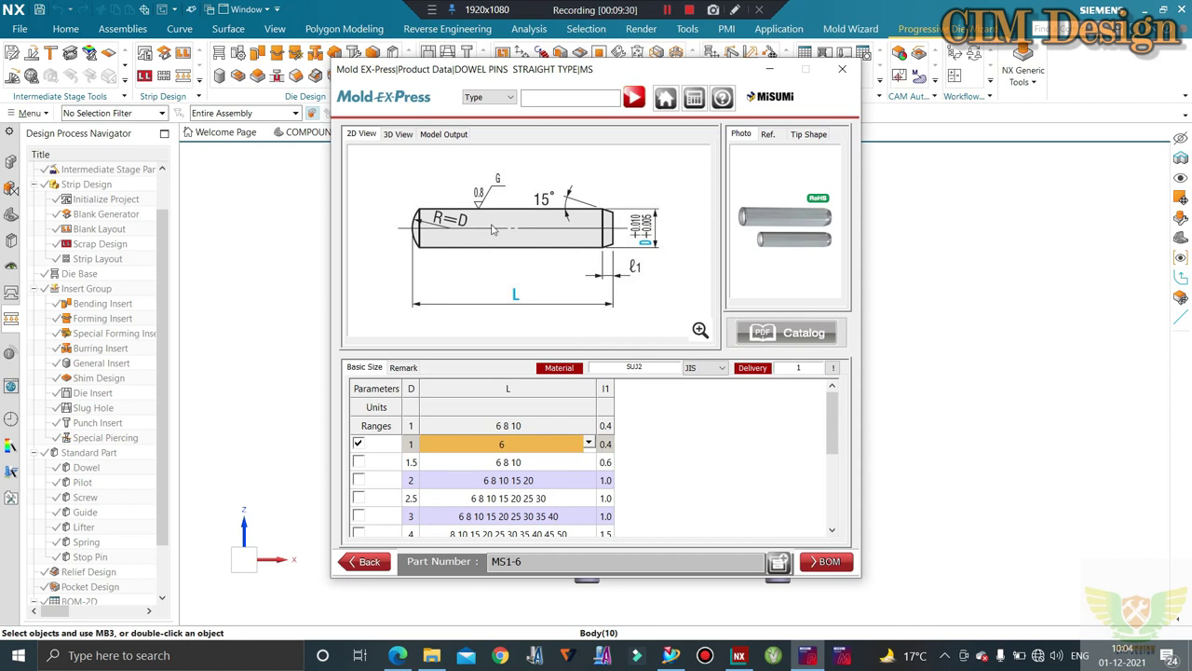
scroll(493, 475, down, 1)
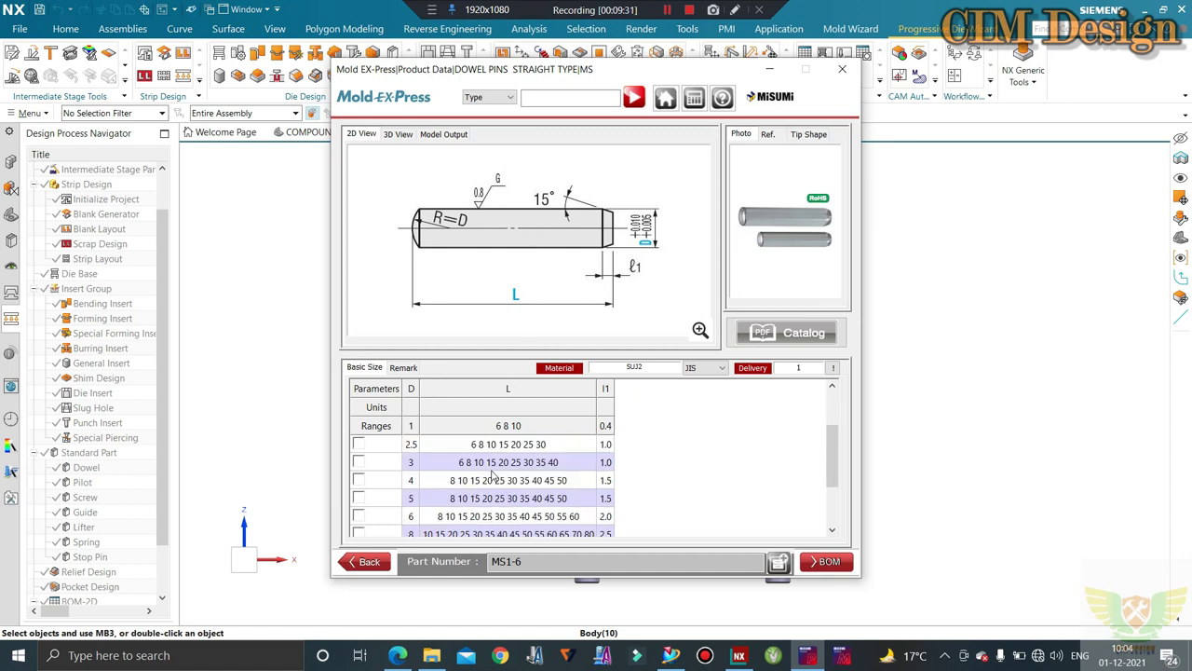
scroll(495, 475, up, 1)
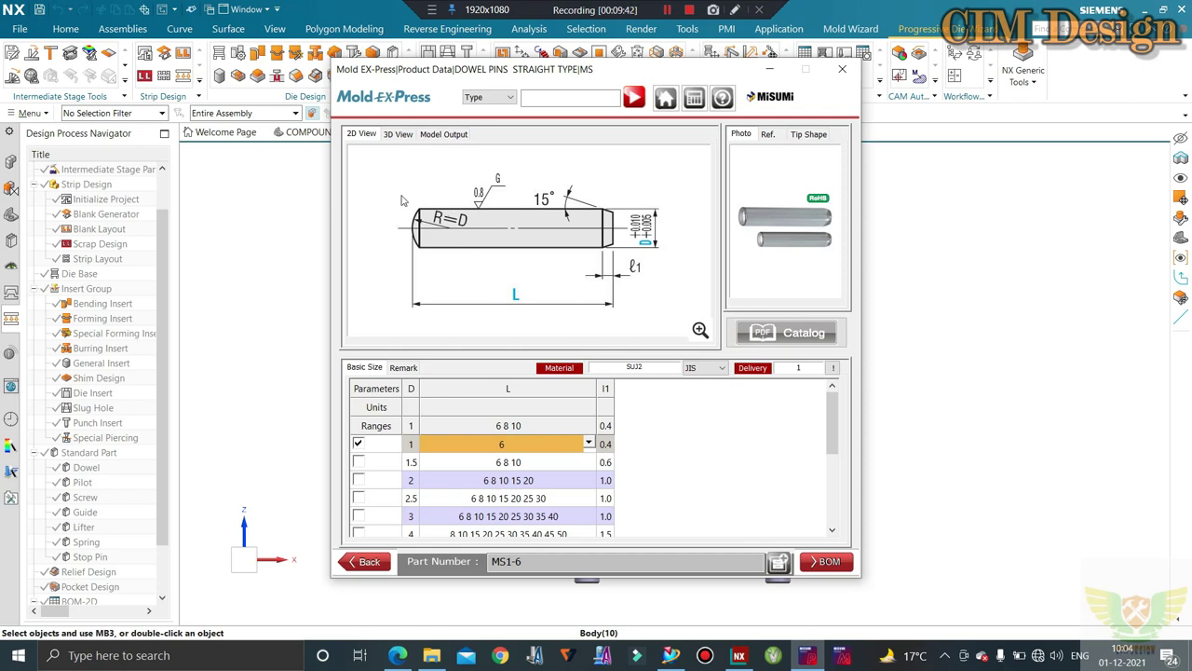
click(359, 560)
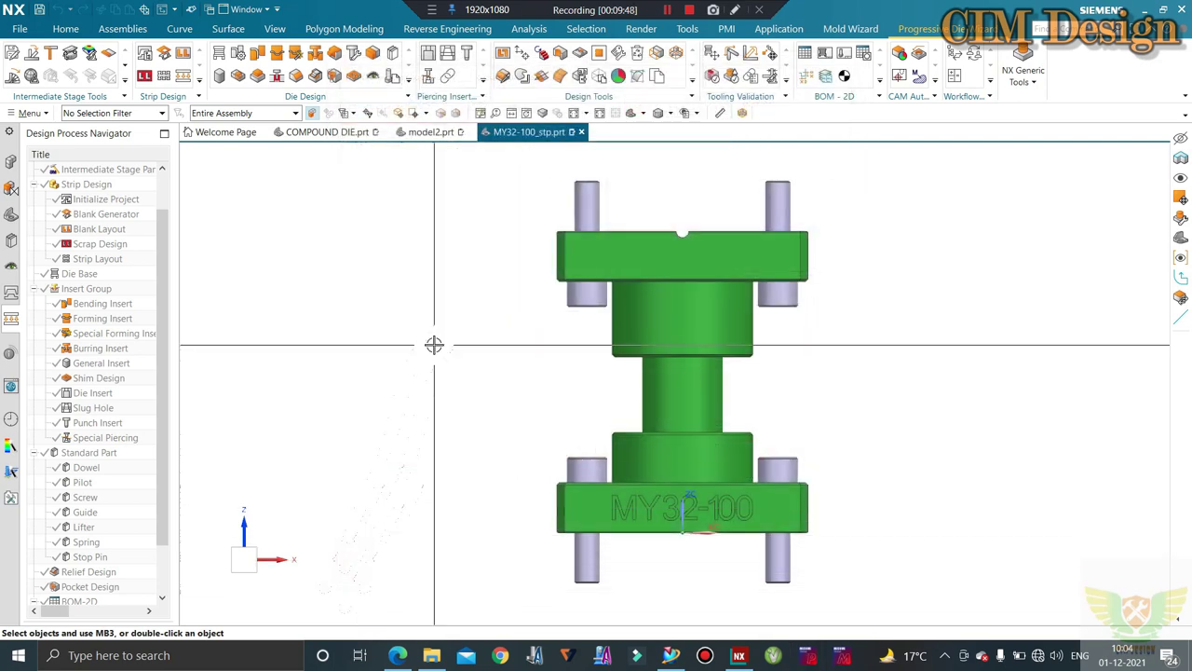
Step: Show the COMPOUND DIE.prt assembly beside the coil spring list, moving the parts window aside and zooming in
scroll(409, 447, down, 2)
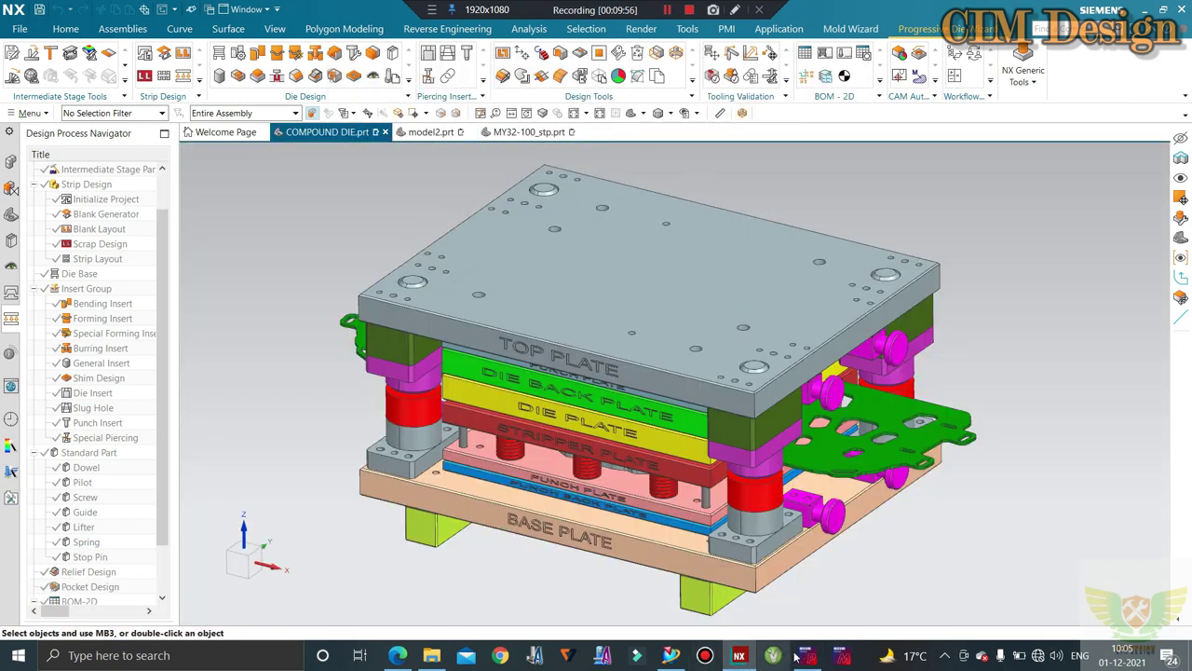
click(808, 655)
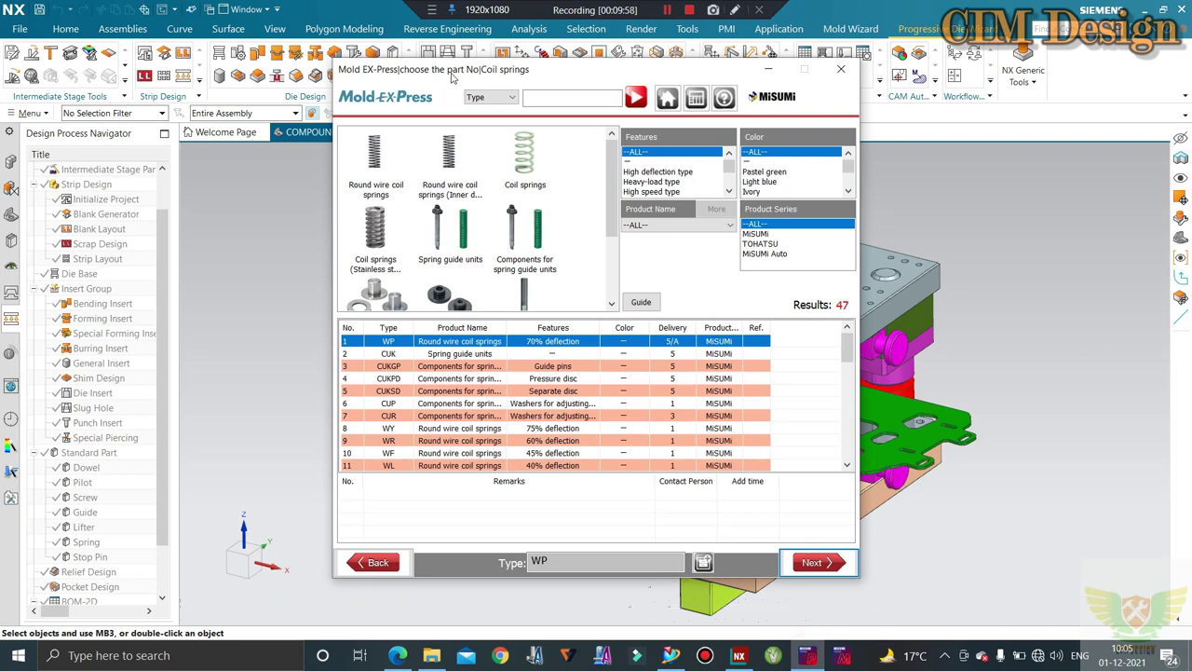
mouse_move(447, 75)
mouse_down()
mouse_move(226, 85)
mouse_move(169, 74)
mouse_up()
middle_drag(839, 391, 769, 421)
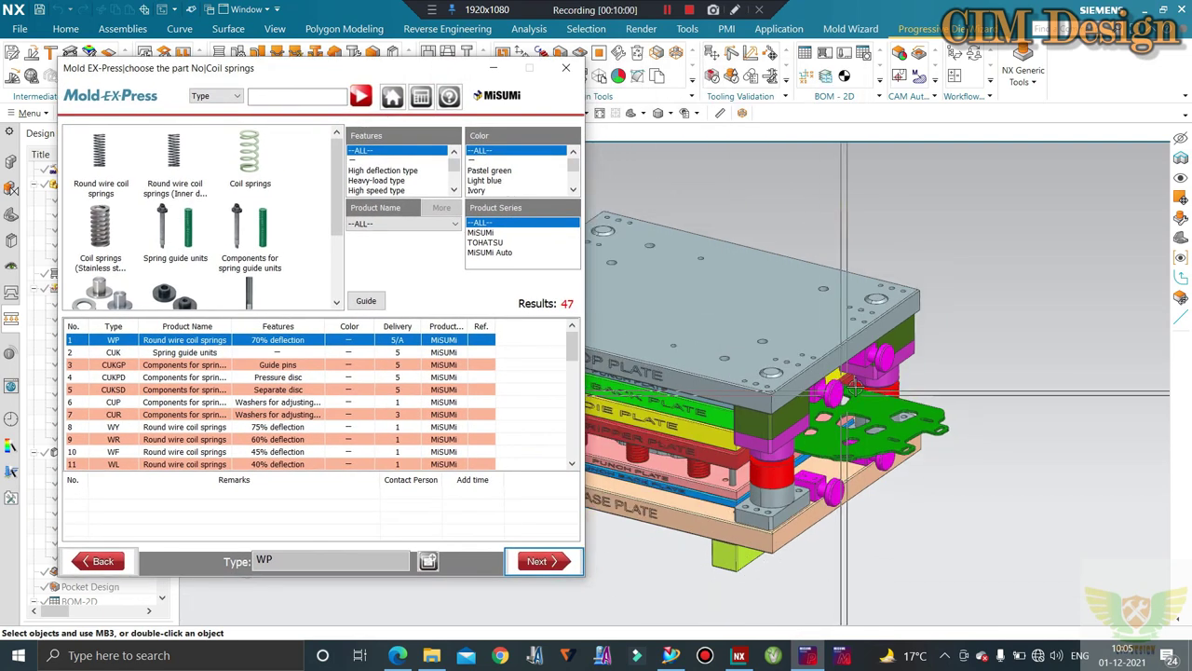
scroll(767, 418, up, 2)
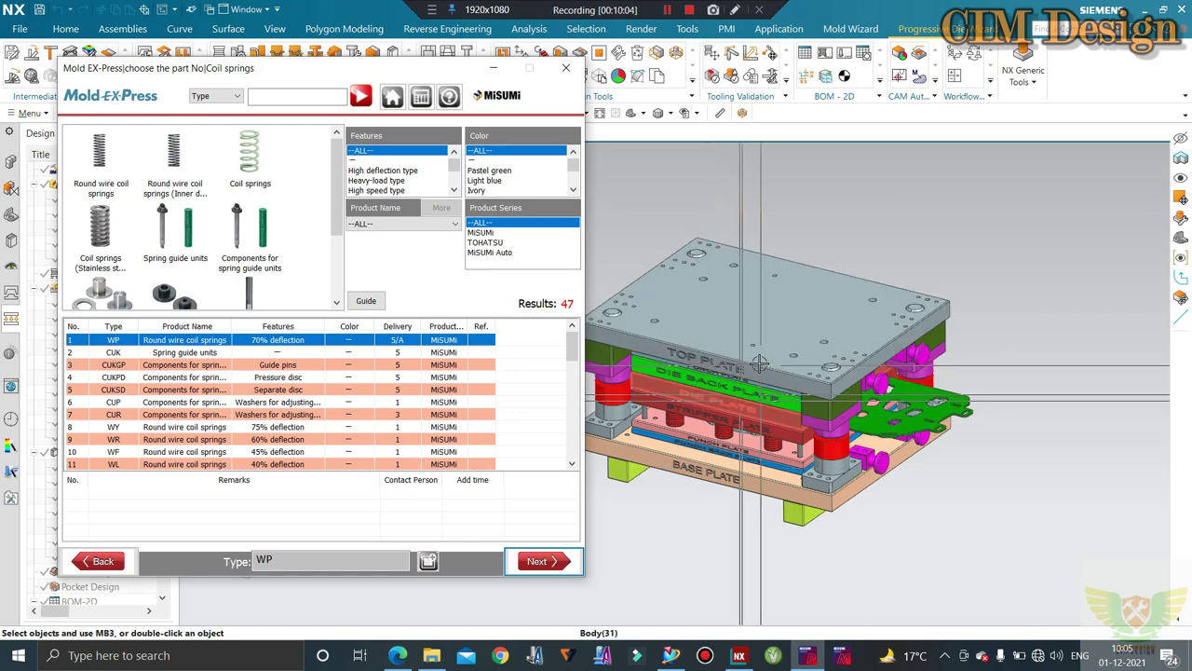
click(707, 216)
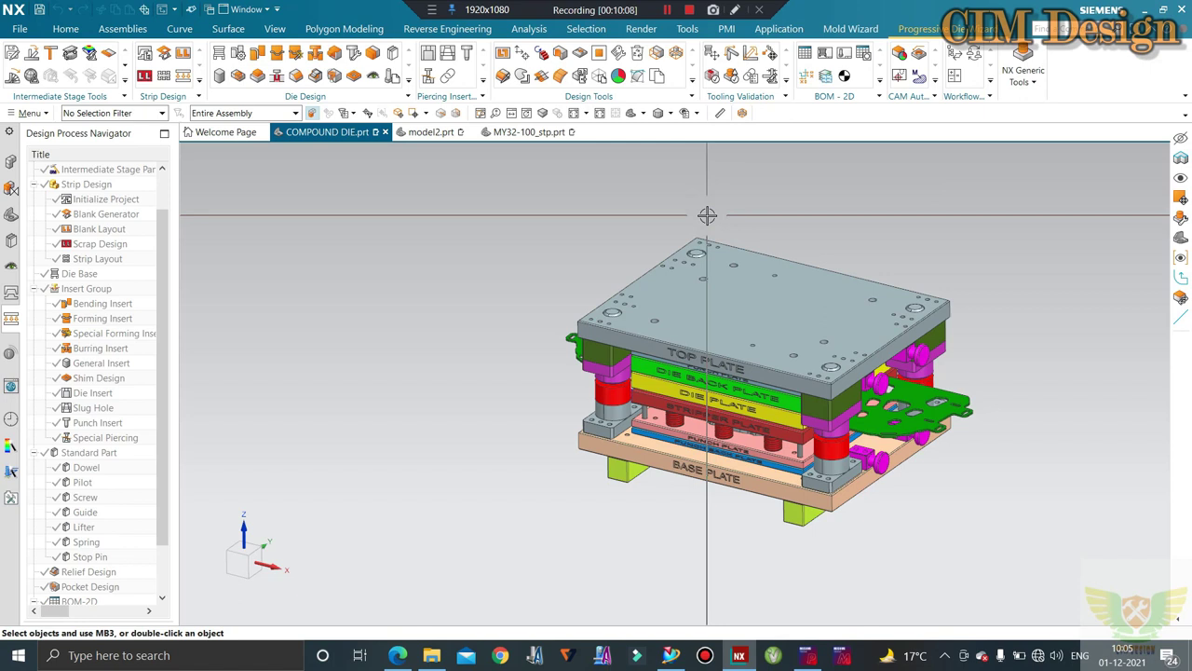
Step: Section the compound die with Ctrl+H, zoom in on the internal springs, and restore the coil spring list
key(ctrl+h)
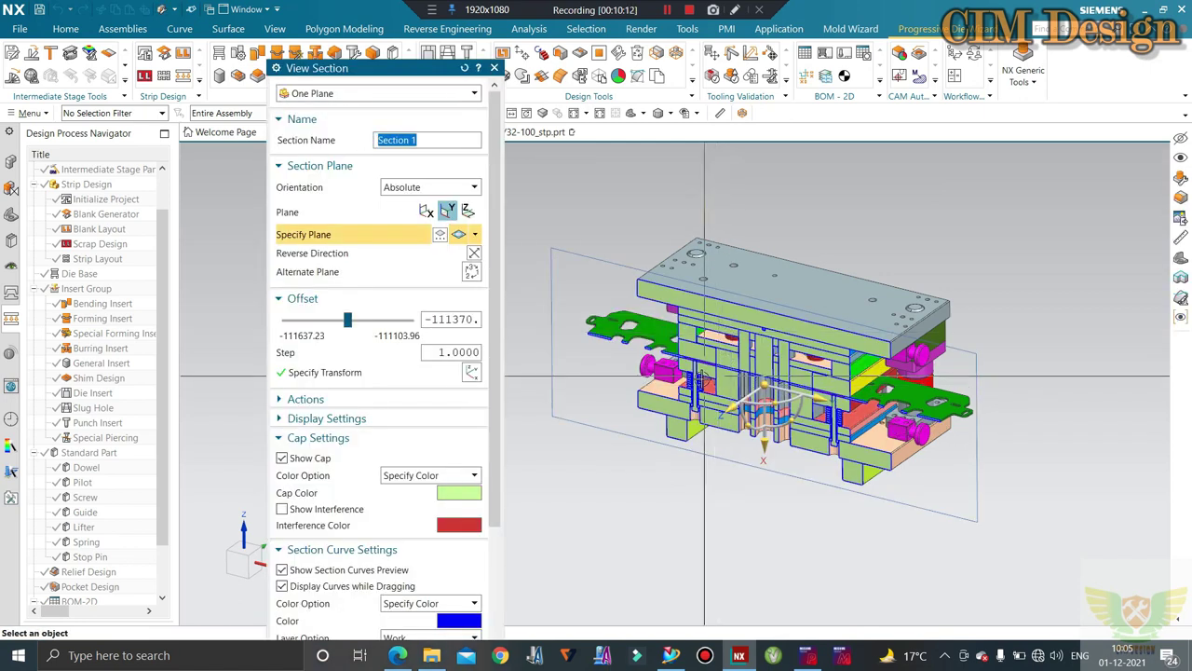
scroll(698, 399, up, 2)
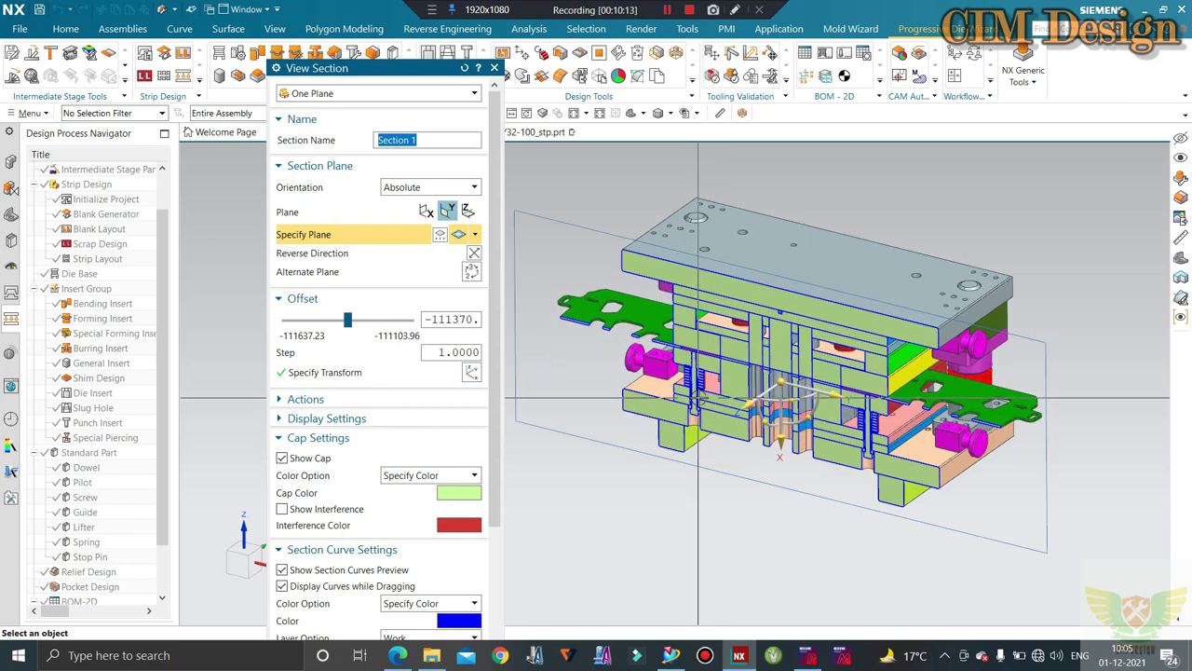
scroll(697, 399, up, 3)
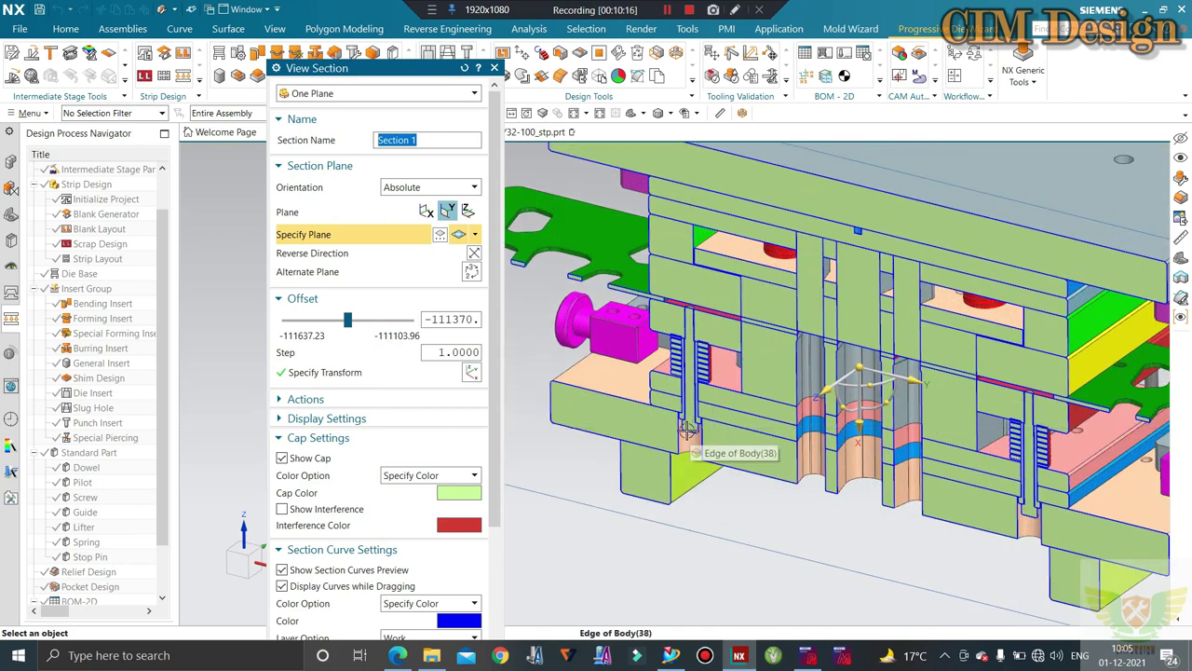
click(806, 655)
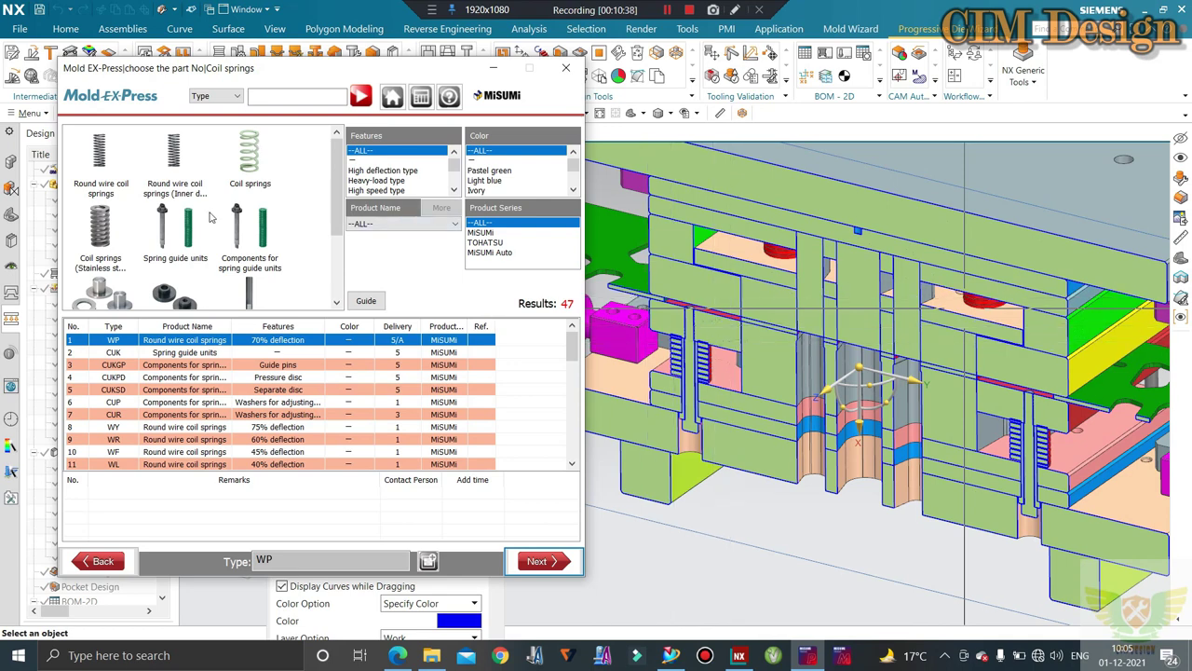
Step: Filter to coil springs and continue with type SWY, preset as SWY11-20 (D 11, L 20)
click(257, 142)
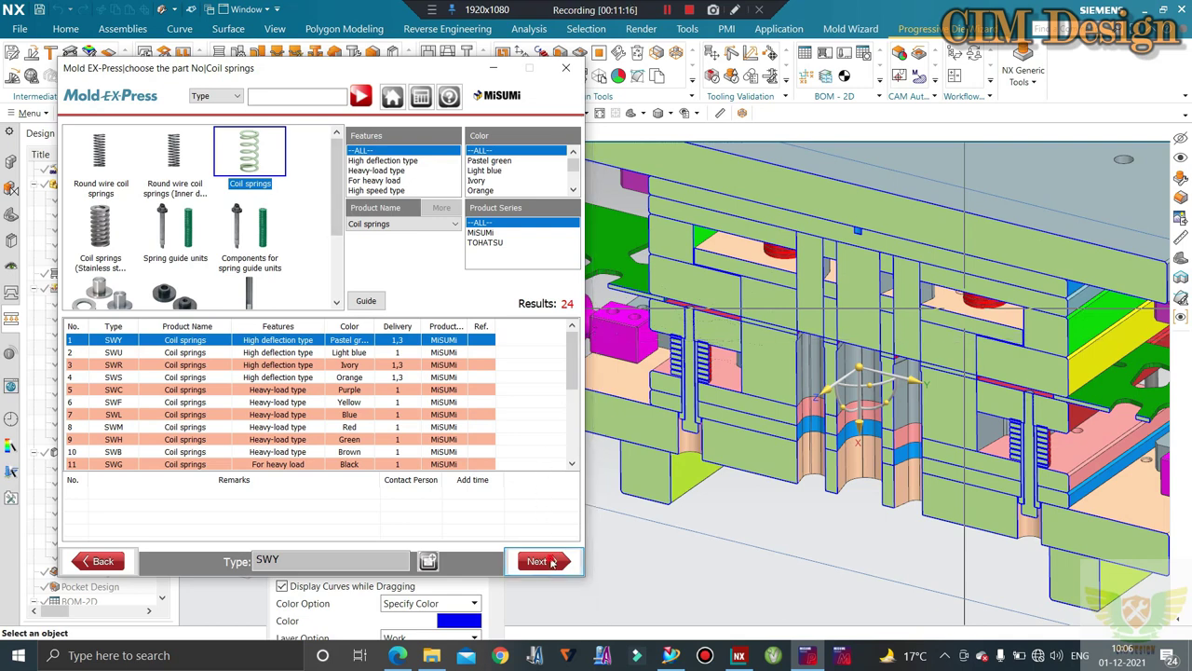
click(540, 560)
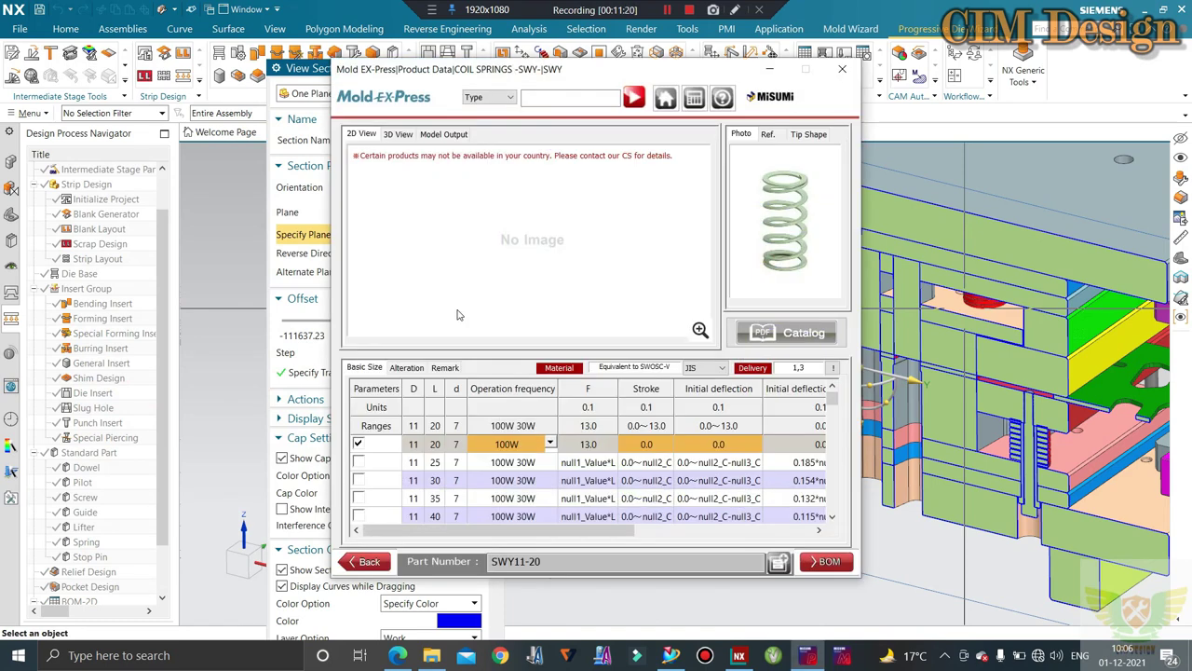
Step: View the SWY11-20 spring in 3D and open the MISUMI catalogue PDF with SWY/SWU tables
click(399, 135)
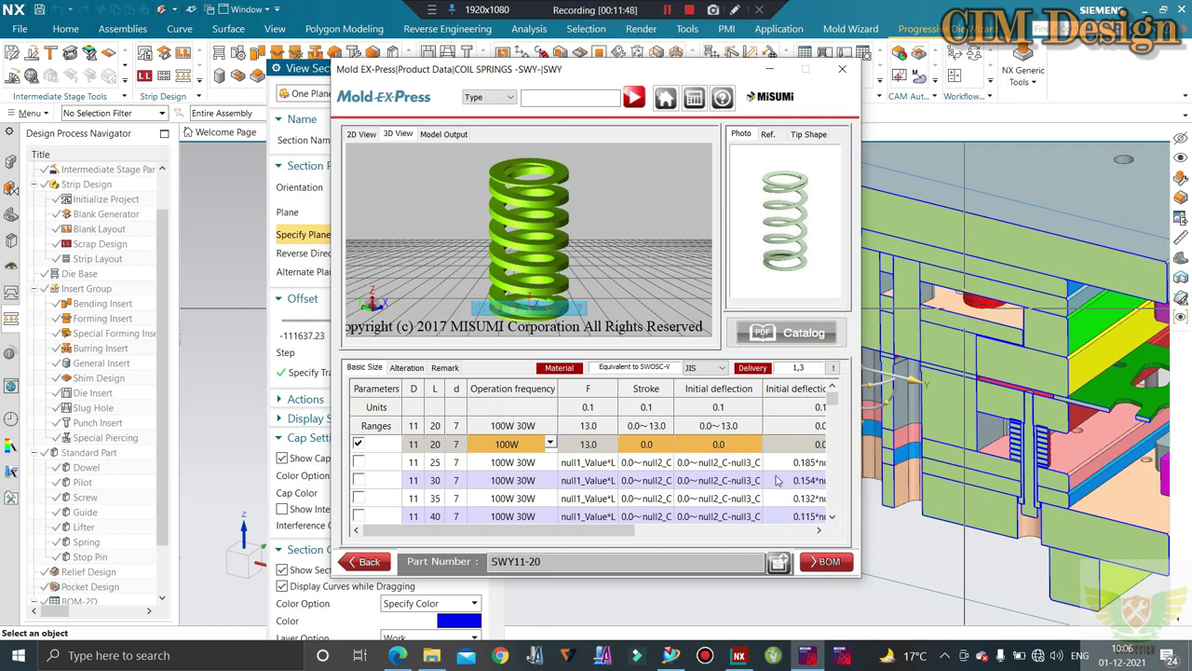
click(788, 333)
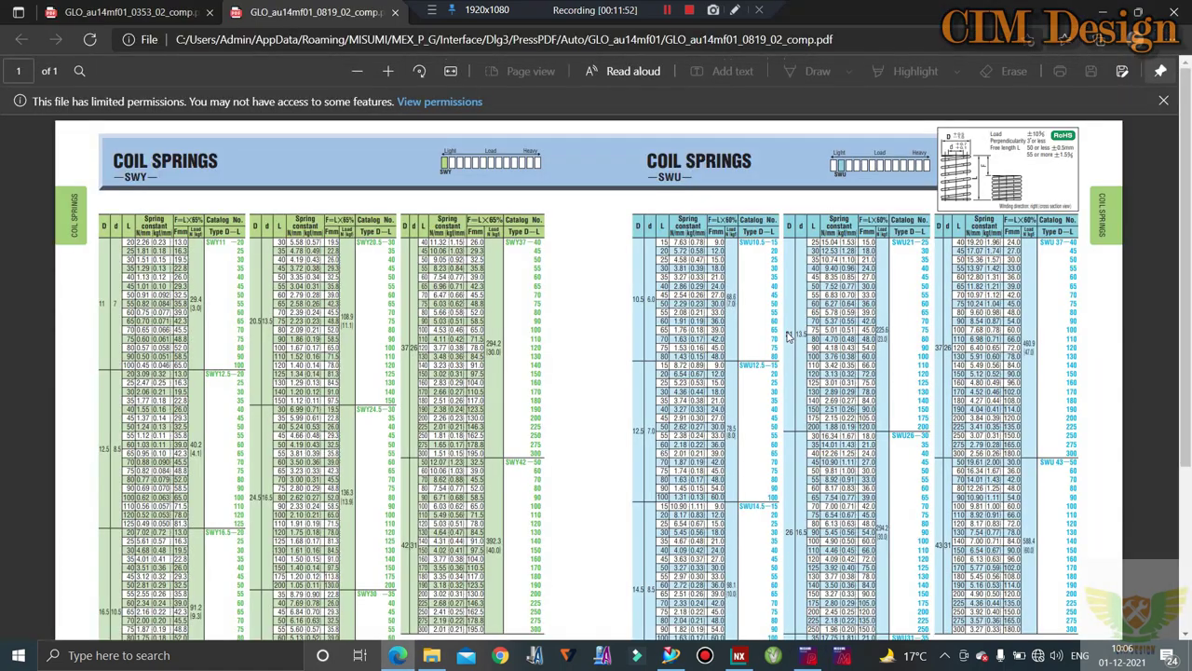
scroll(577, 371, down, 2)
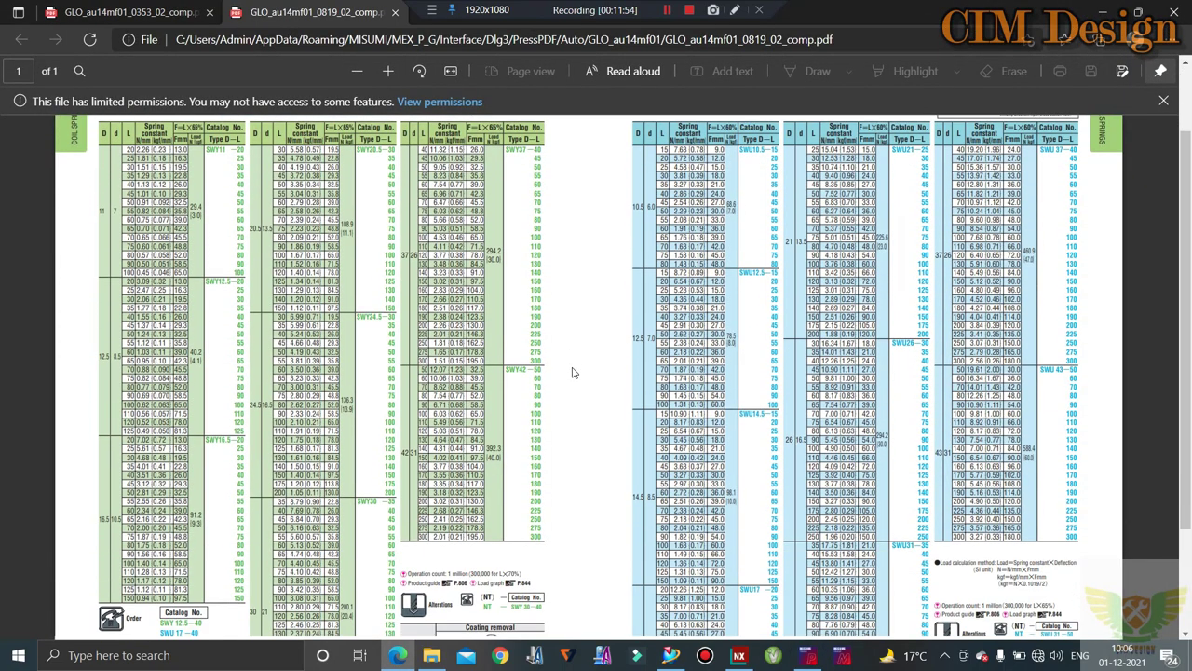
scroll(572, 374, down, 2)
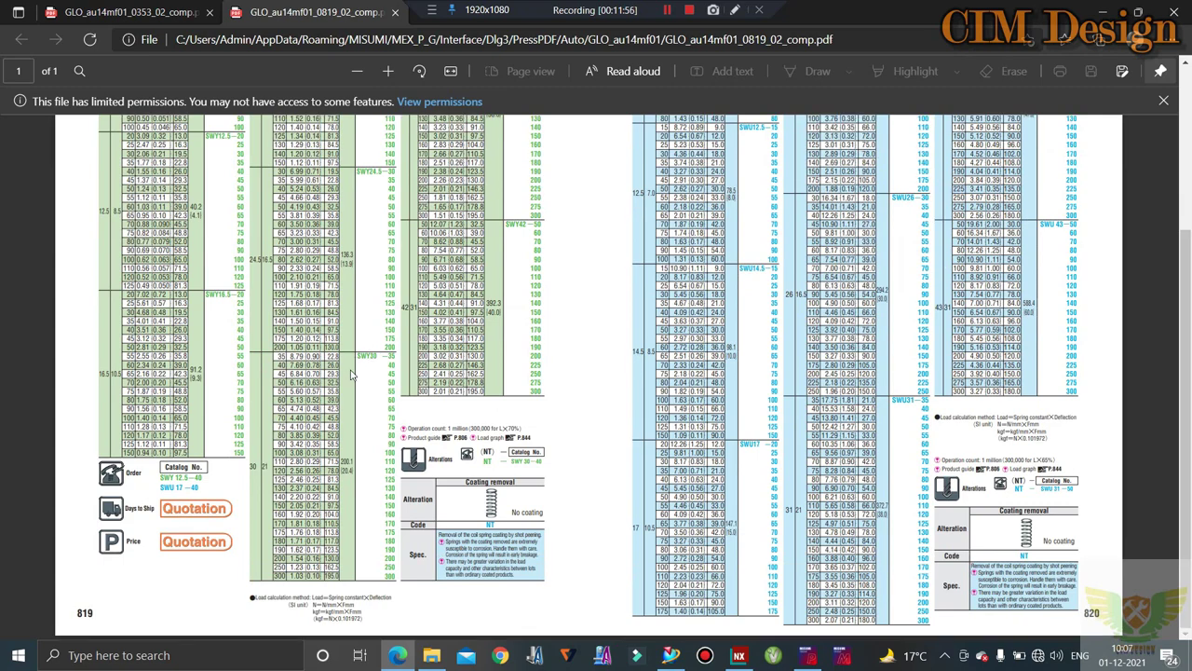
scroll(352, 374, up, 2)
scroll(205, 394, up, 2)
scroll(205, 292, up, 1)
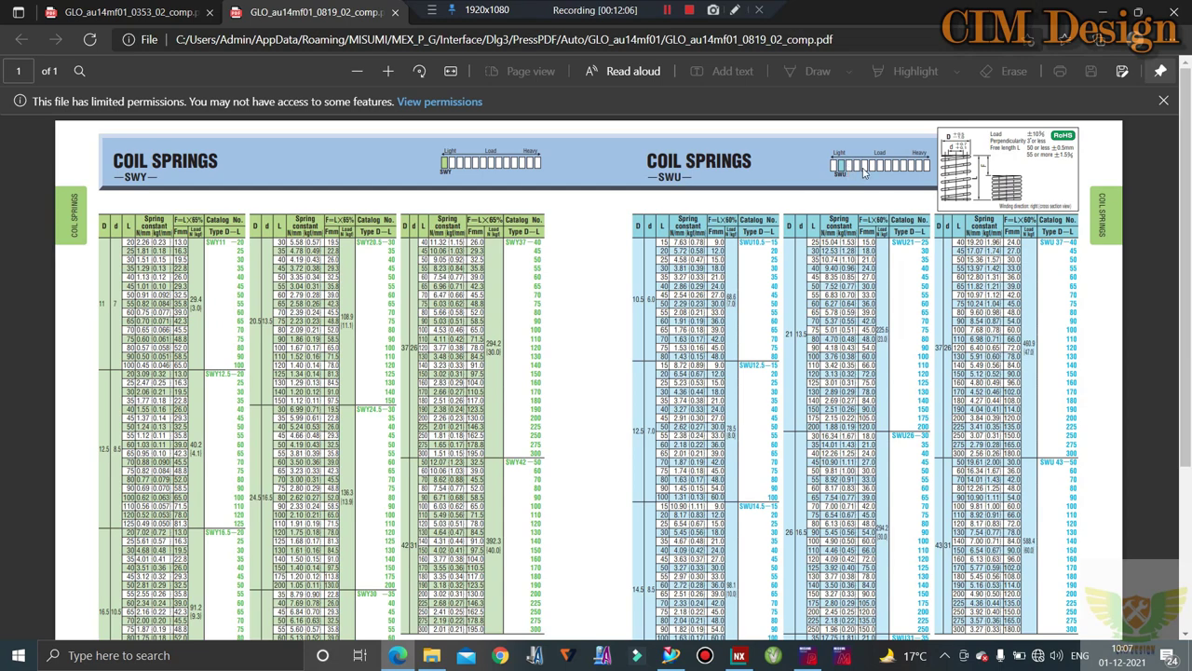
scroll(801, 234, down, 5)
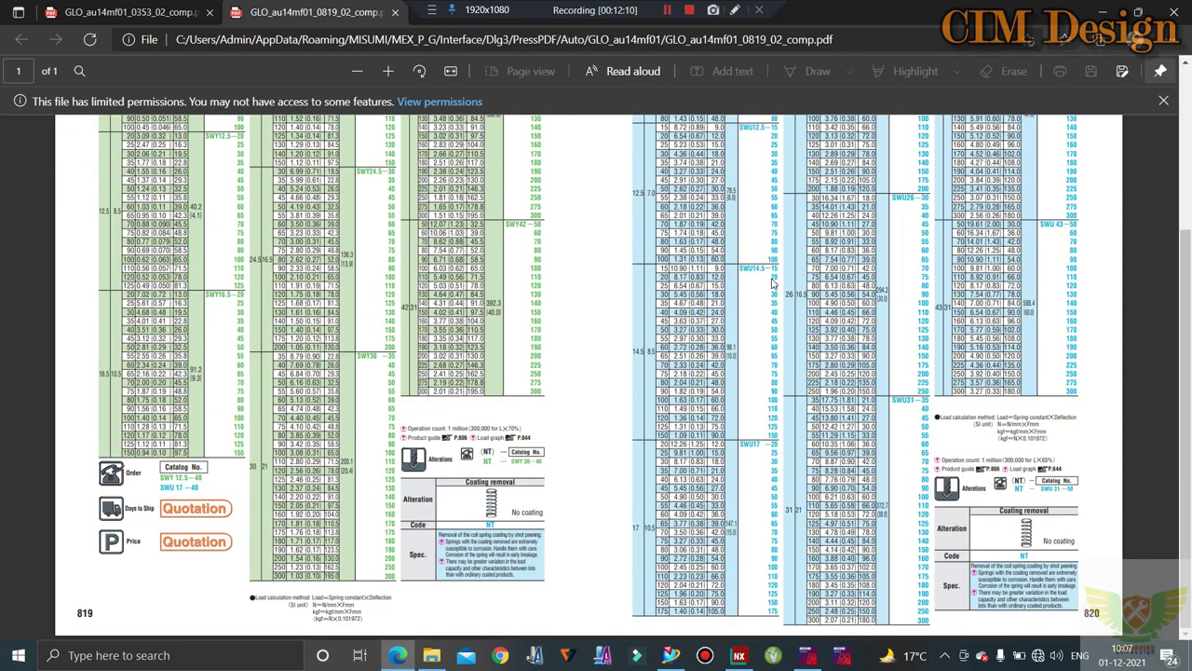
scroll(636, 241, up, 2)
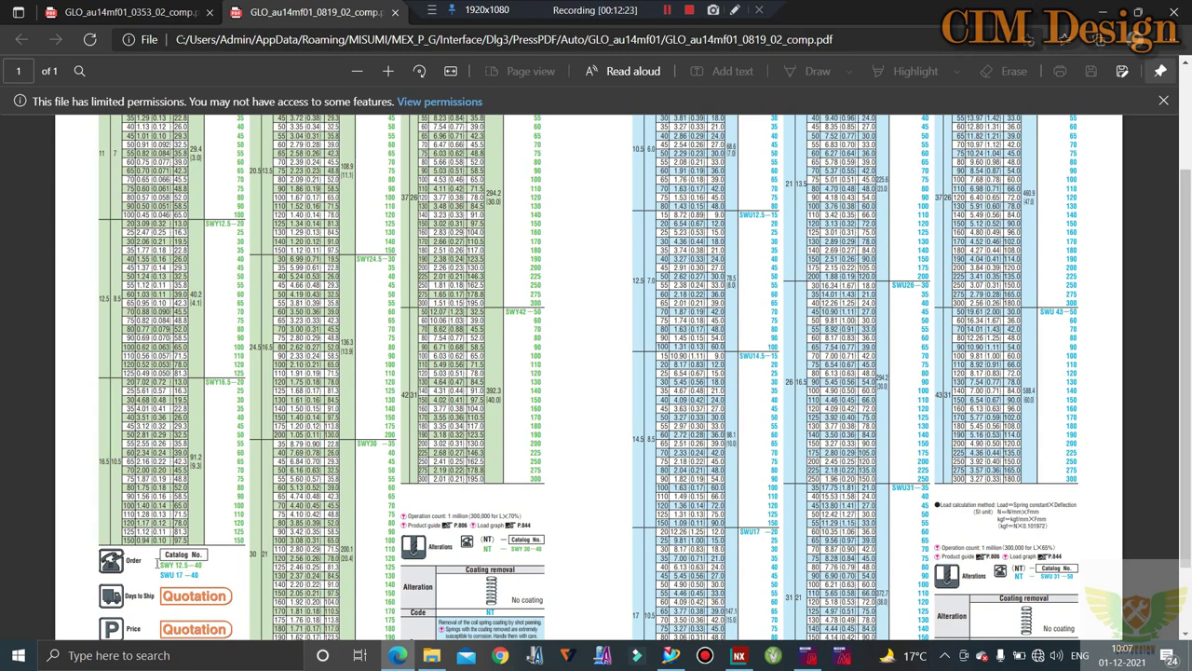
scroll(196, 566, down, 1)
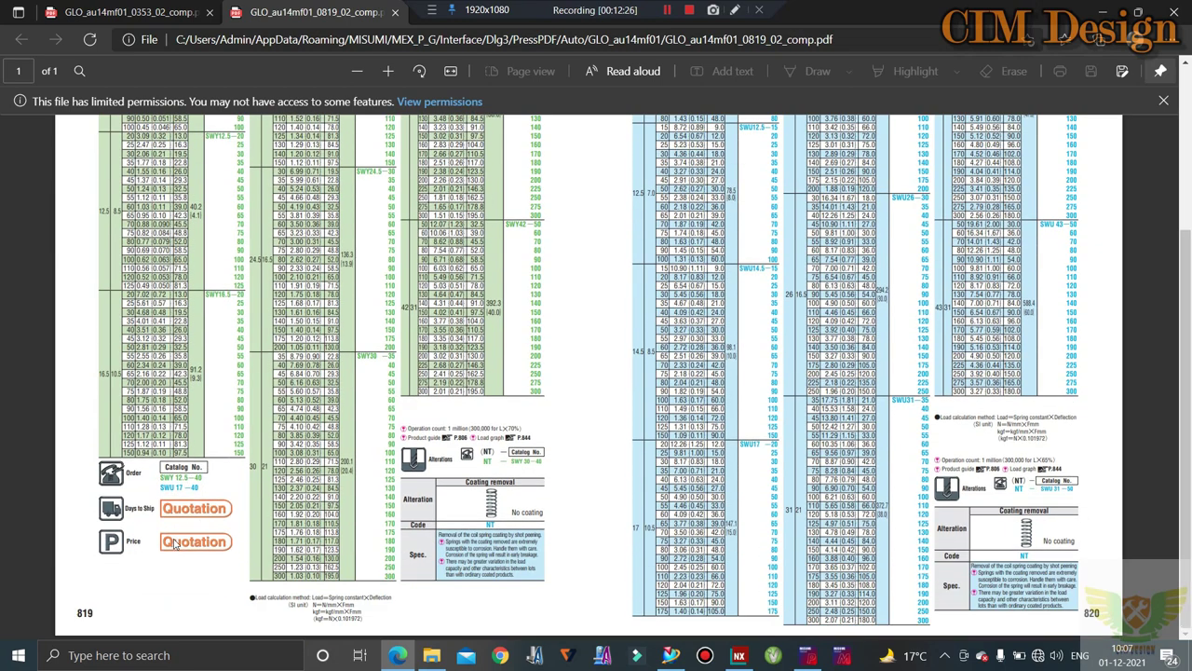
scroll(155, 545, up, 2)
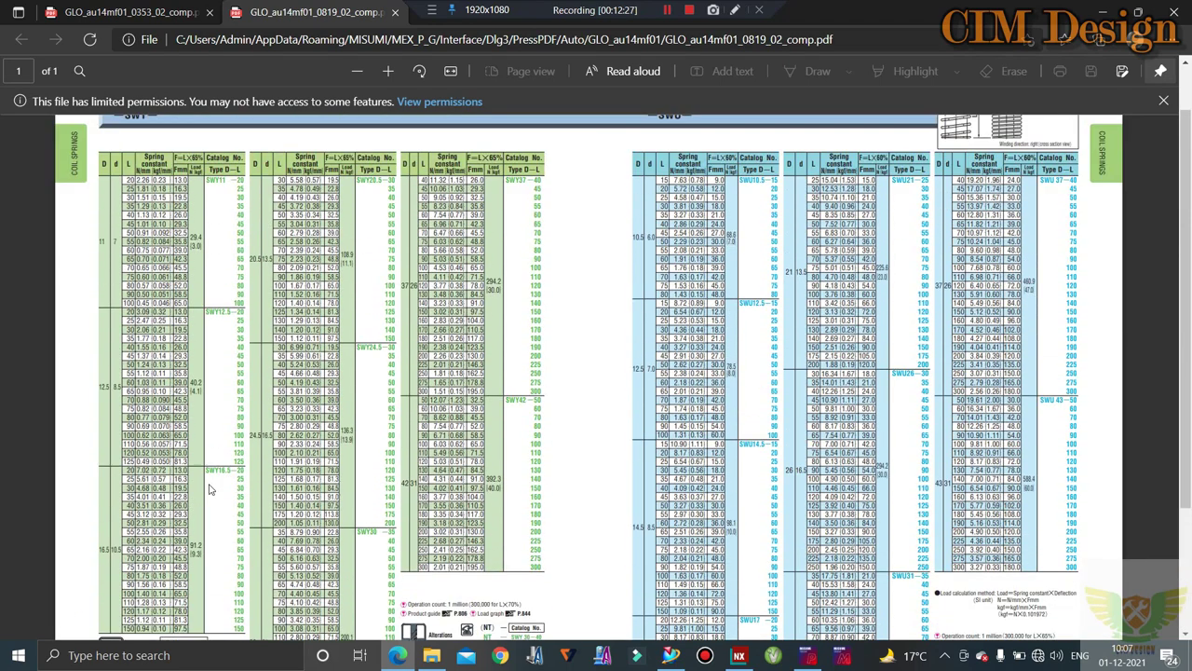